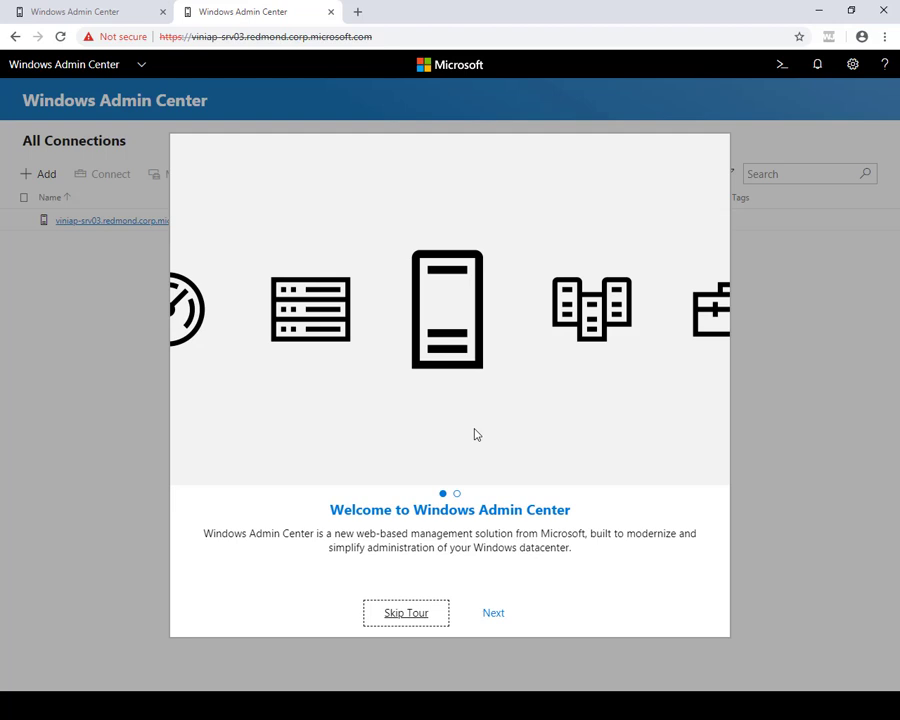
- Complete the welcome tour, then review the connection types that can be added without adding one
left_click(494, 614)
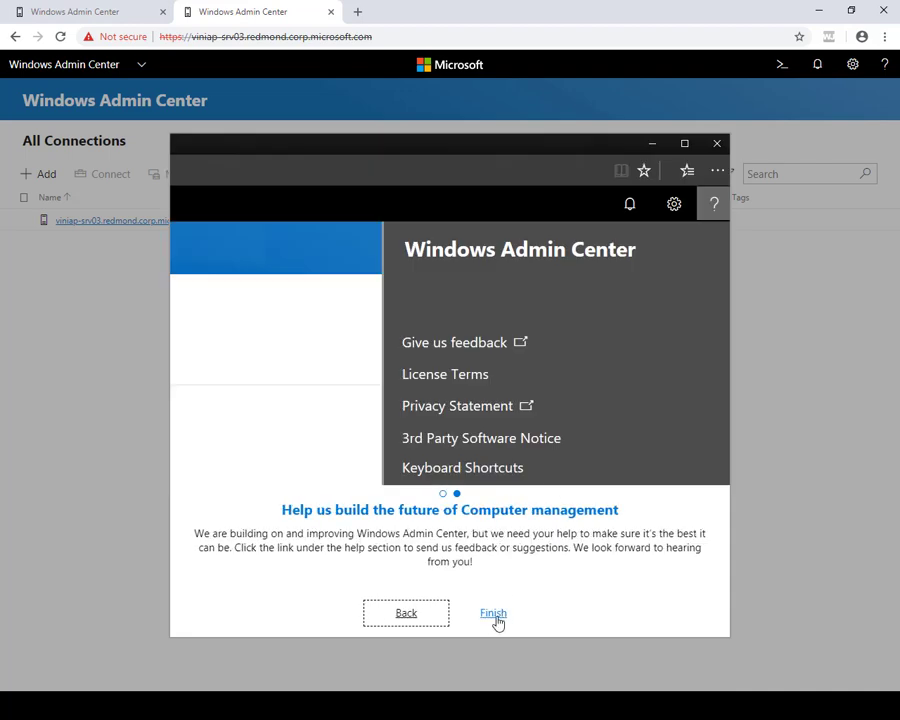
left_click(497, 616)
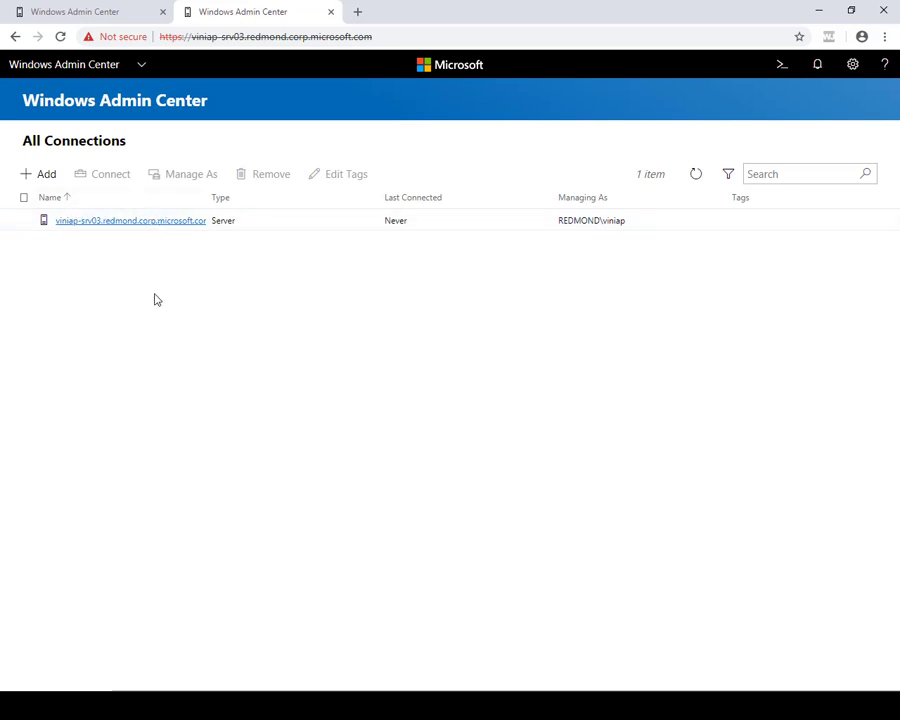
left_click(47, 178)
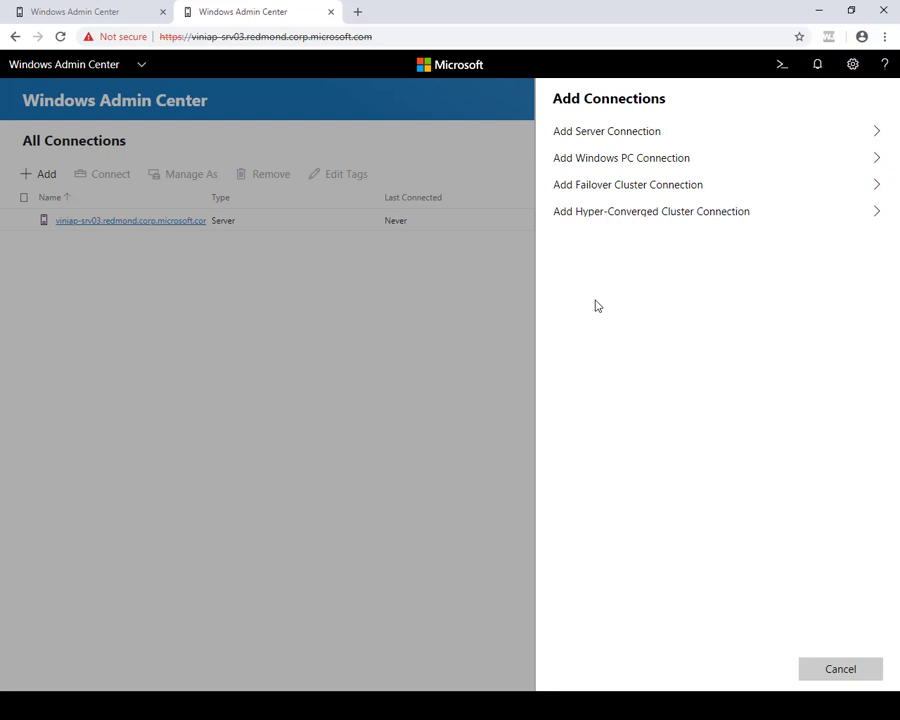
left_click(502, 334)
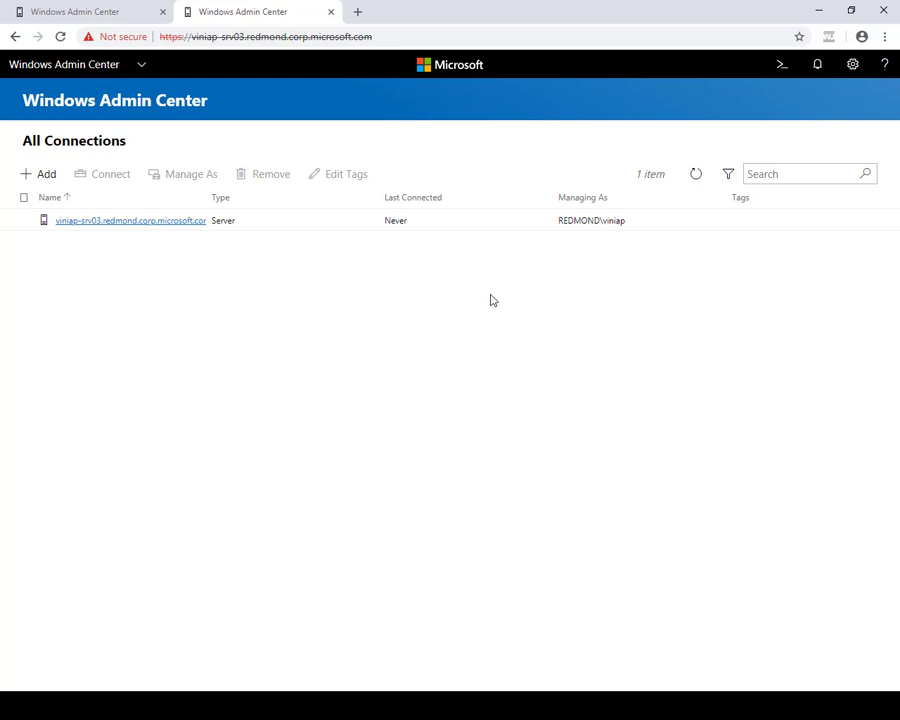
- Open the gateway's Azure integration settings and start registering the gateway with Azure
left_click(853, 66)
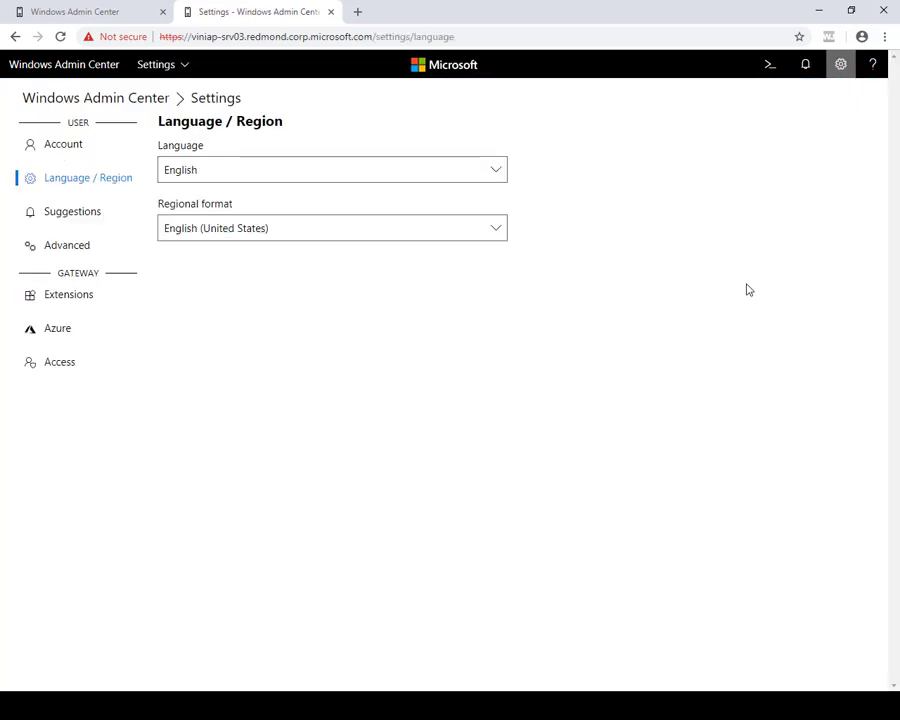
left_click(79, 334)
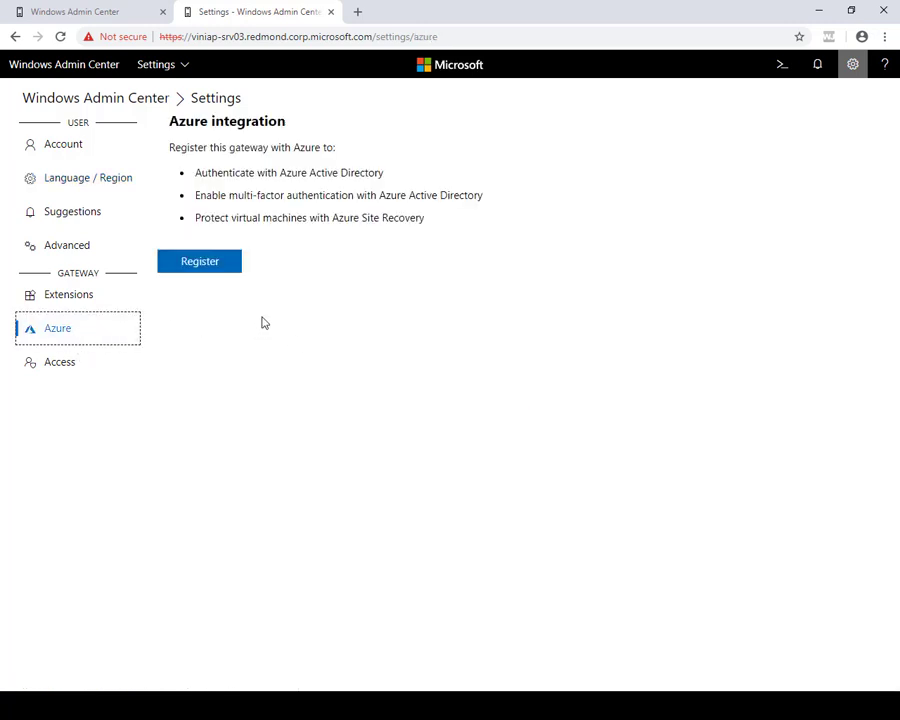
left_click_drag(168, 123, 303, 130)
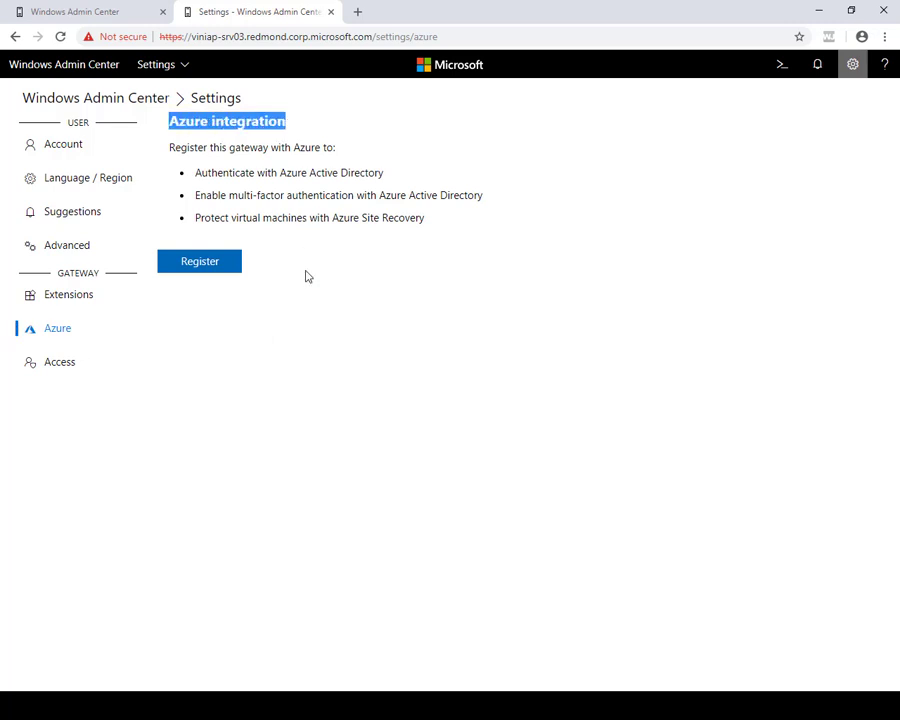
left_click(312, 310)
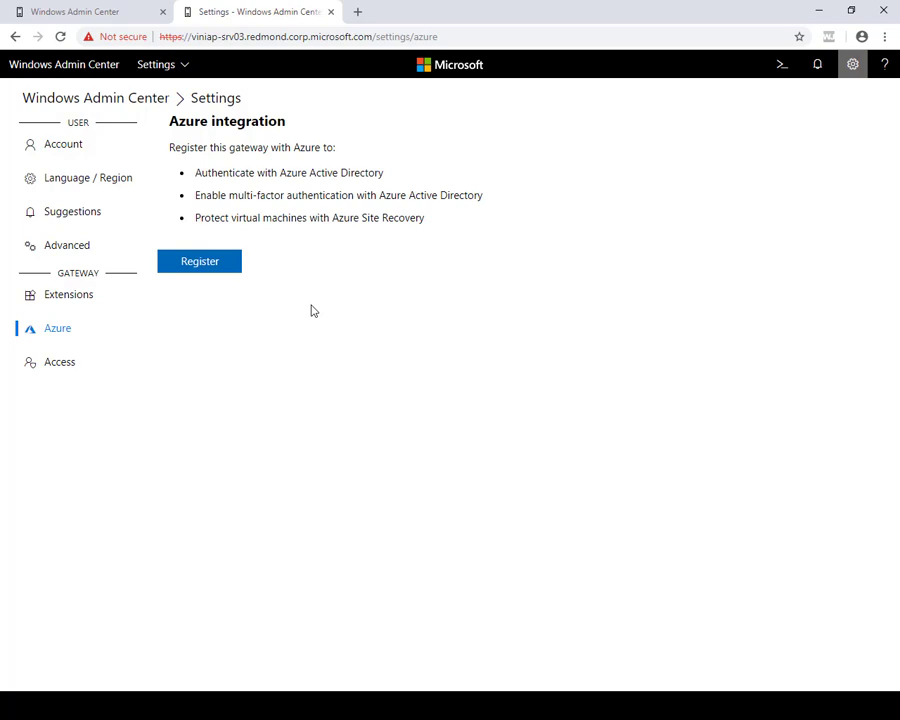
left_click(224, 266)
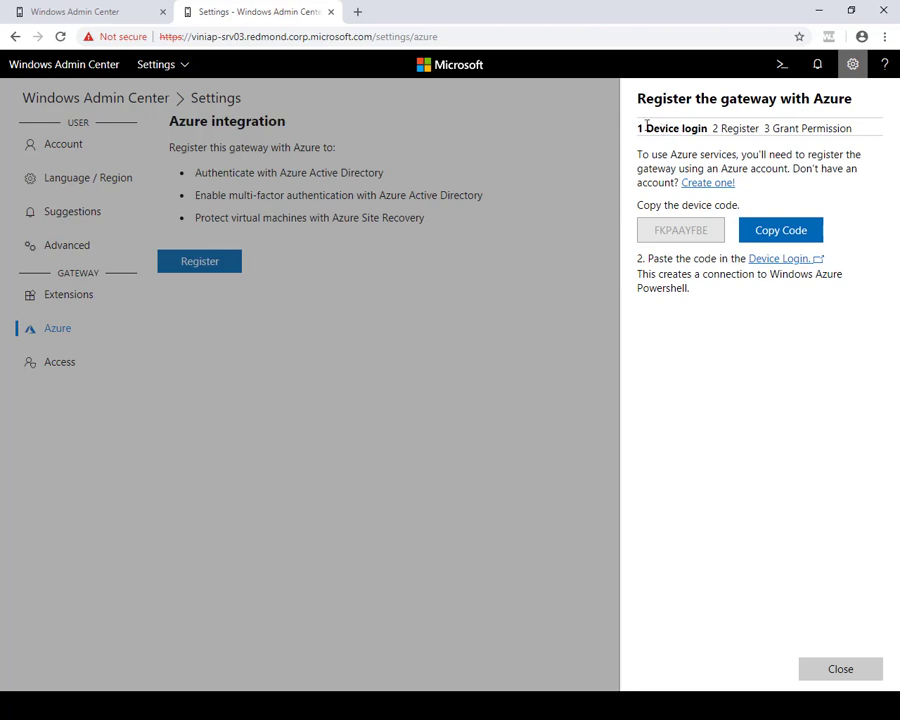
- Copy the device code, submit it on the Device Login page to sign in to Azure, and close that page
left_click_drag(647, 127, 710, 128)
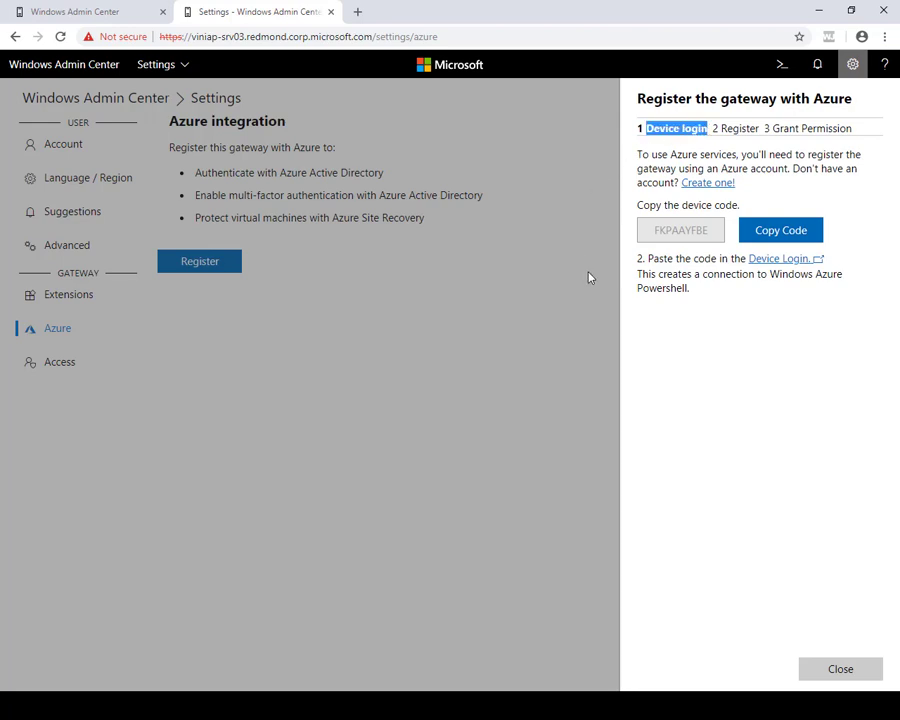
left_click(782, 232)
left_click(788, 260)
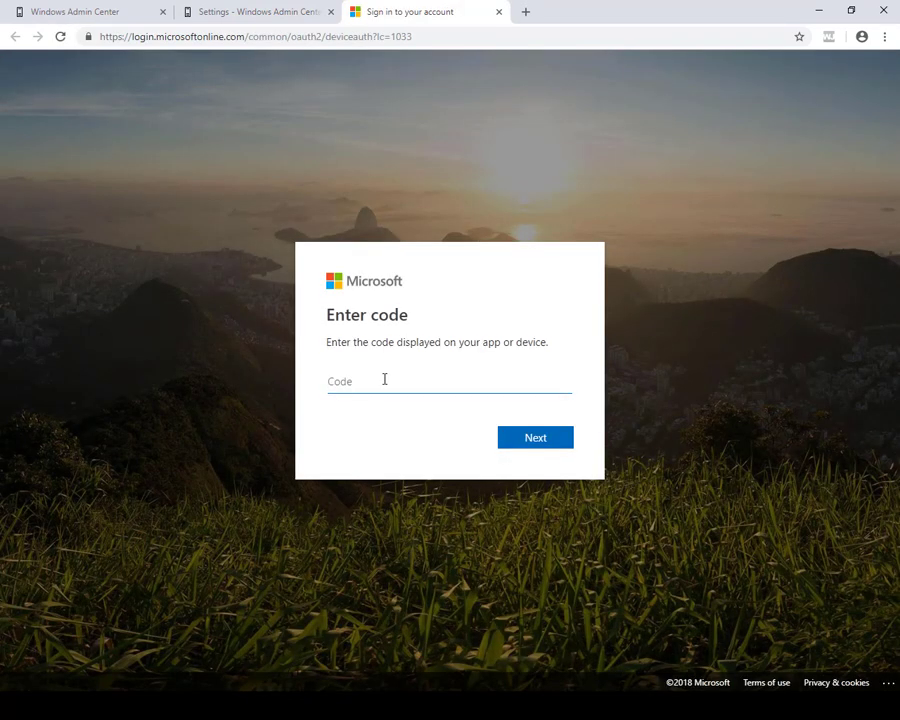
type("FKPAAYFBE")
left_click(538, 436)
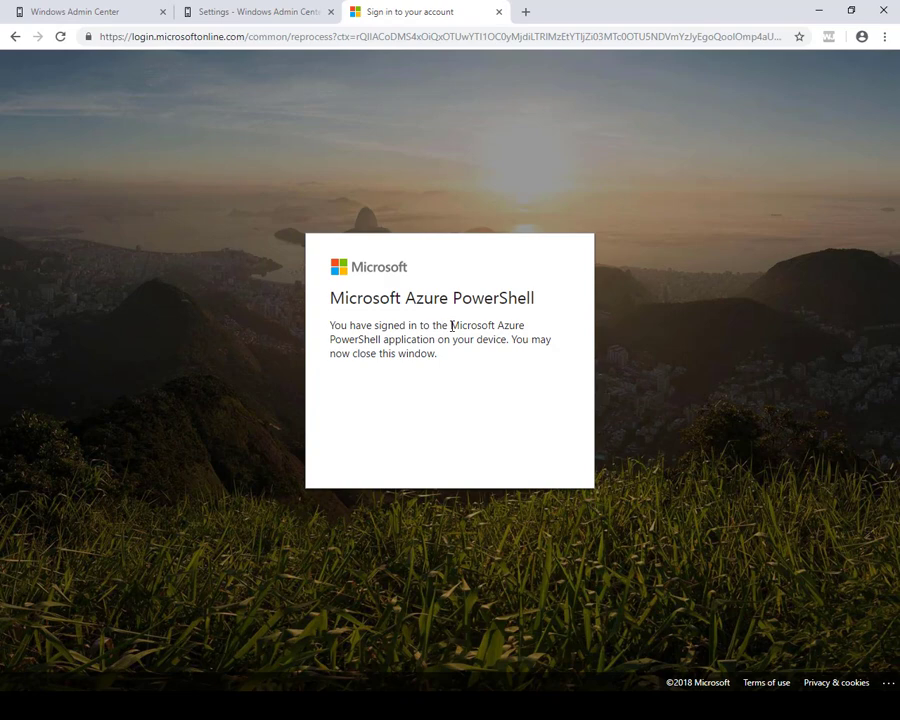
left_click_drag(450, 325, 516, 345)
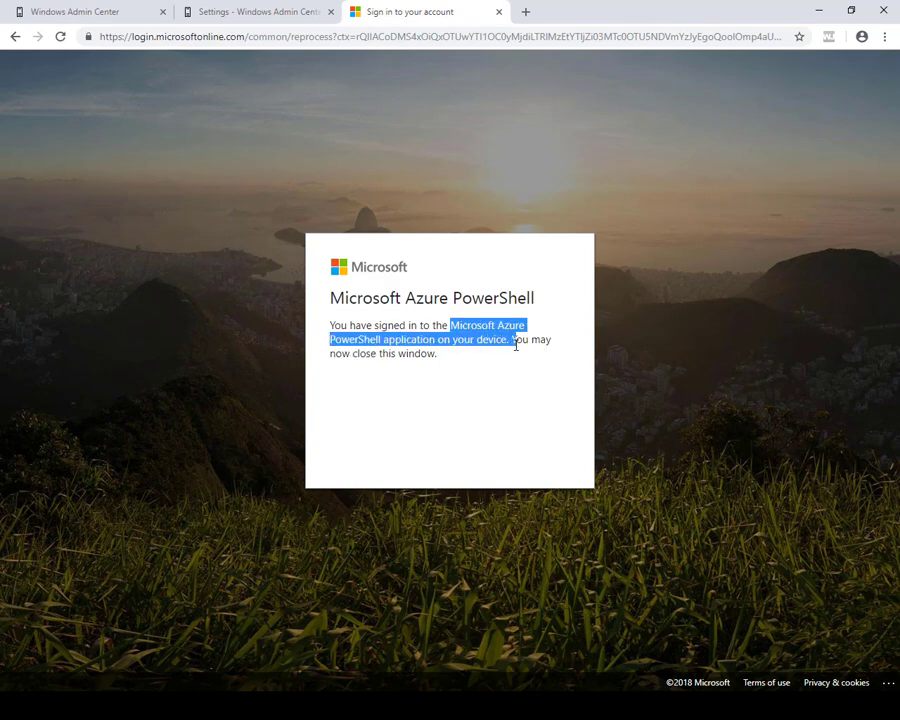
left_click(499, 13)
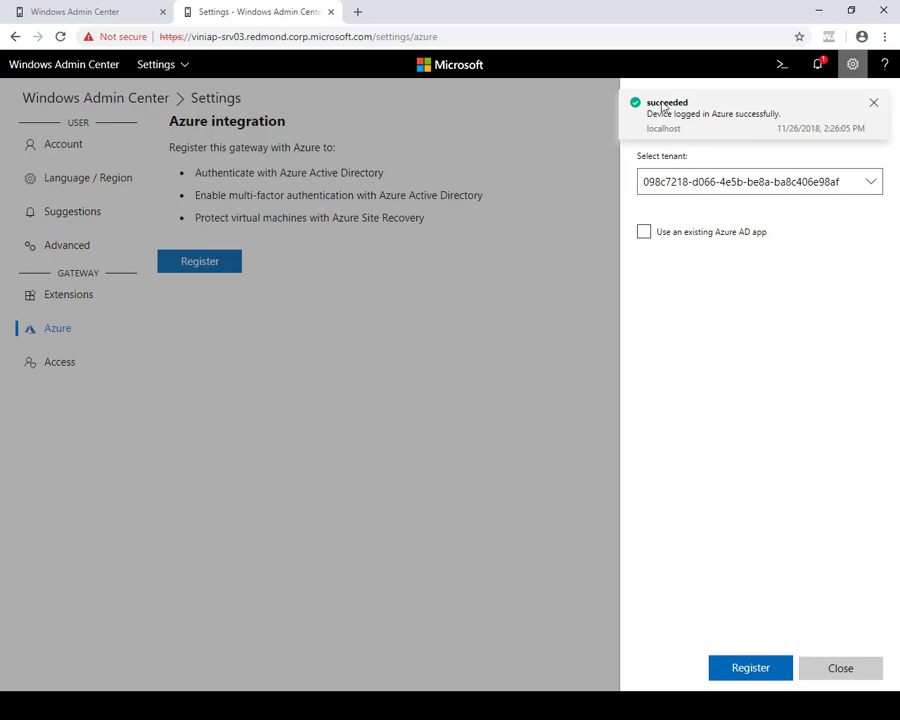
- Select the first listed tenant and register the gateway without using an existing Azure AD app
left_click(875, 105)
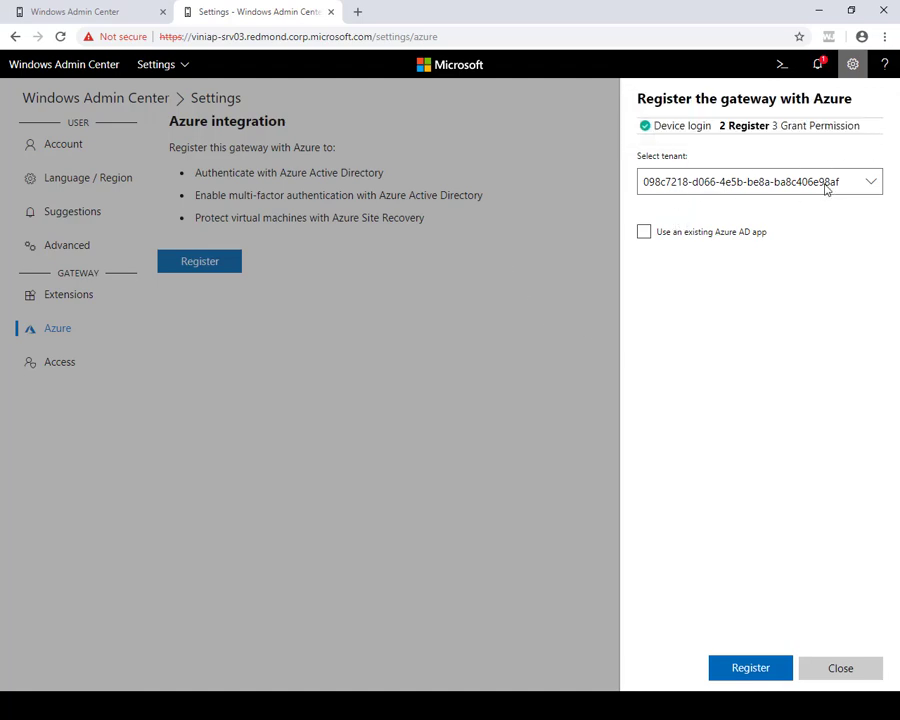
left_click(866, 185)
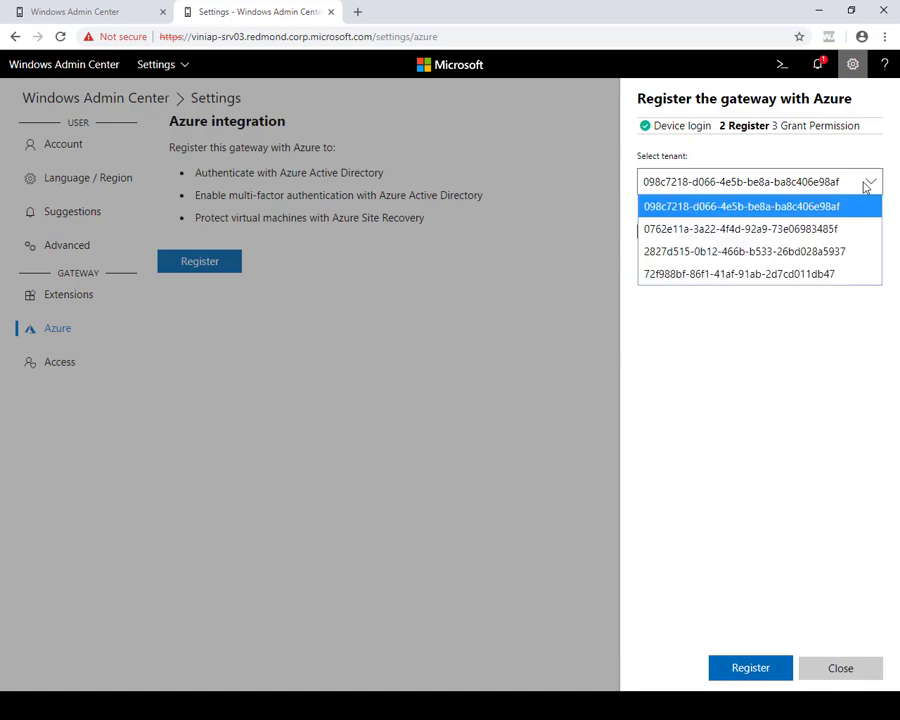
left_click(866, 185)
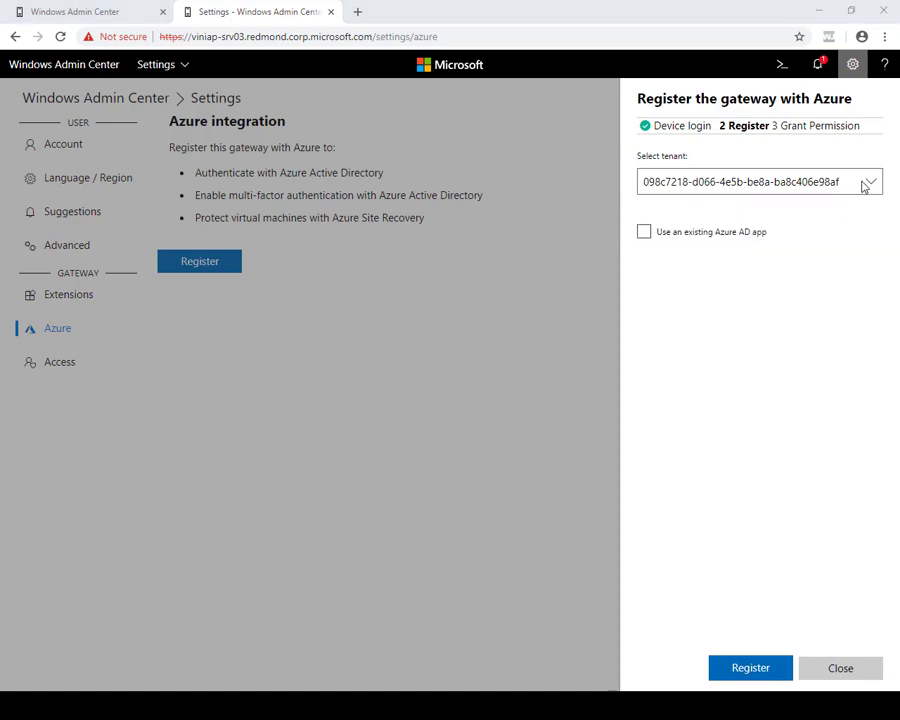
left_click(865, 185)
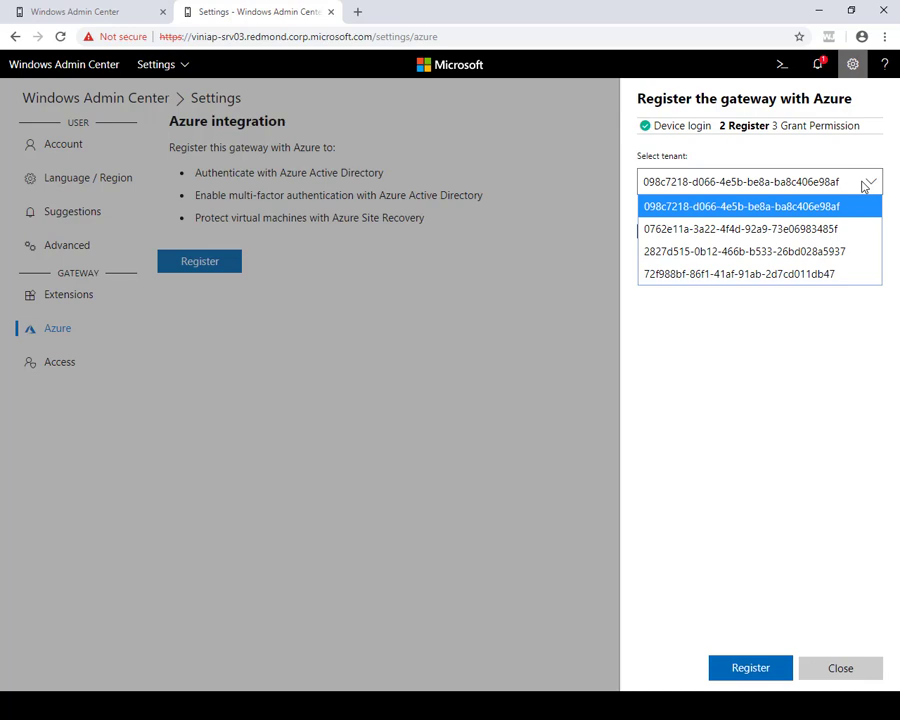
left_click(842, 208)
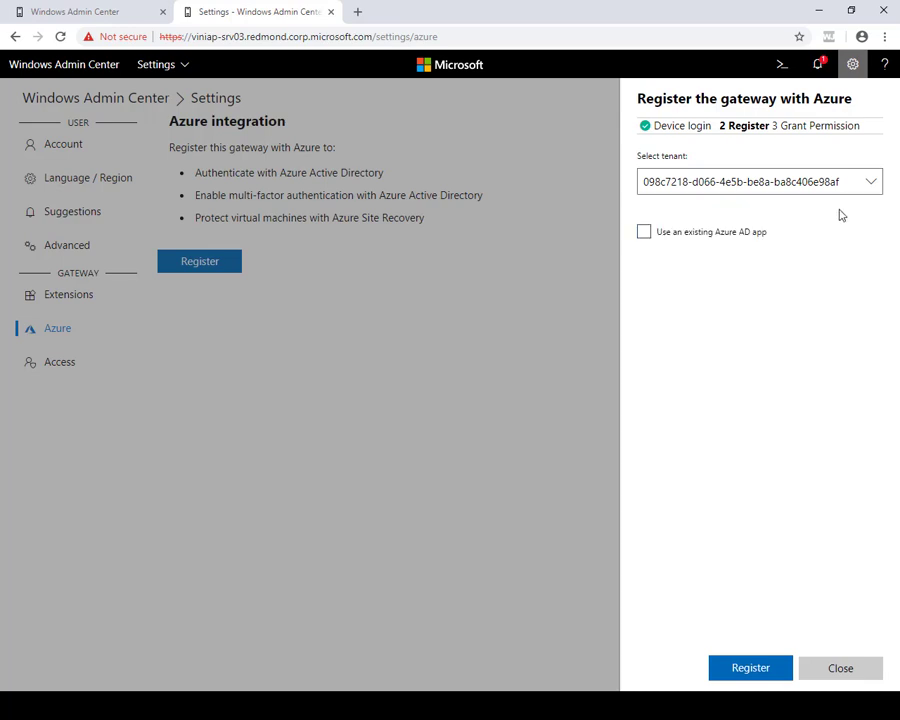
left_click(764, 673)
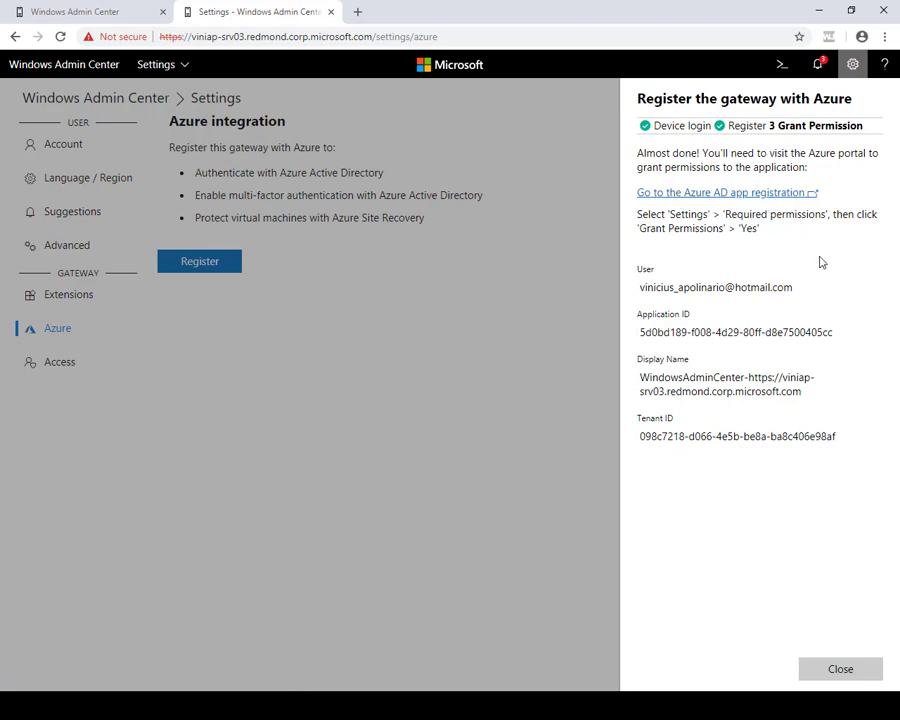
- Open the gateway's Azure AD app registration in the Azure portal and dismiss the credit notification
left_click_drag(639, 228, 725, 228)
left_click(761, 213)
left_click(760, 195)
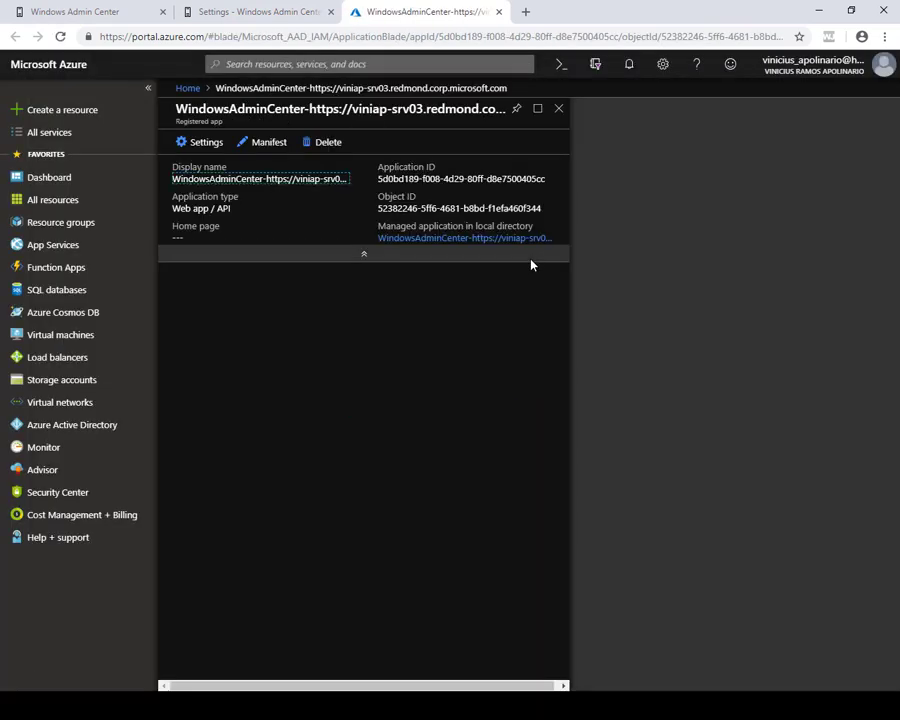
left_click_drag(176, 108, 502, 120)
left_click(184, 109)
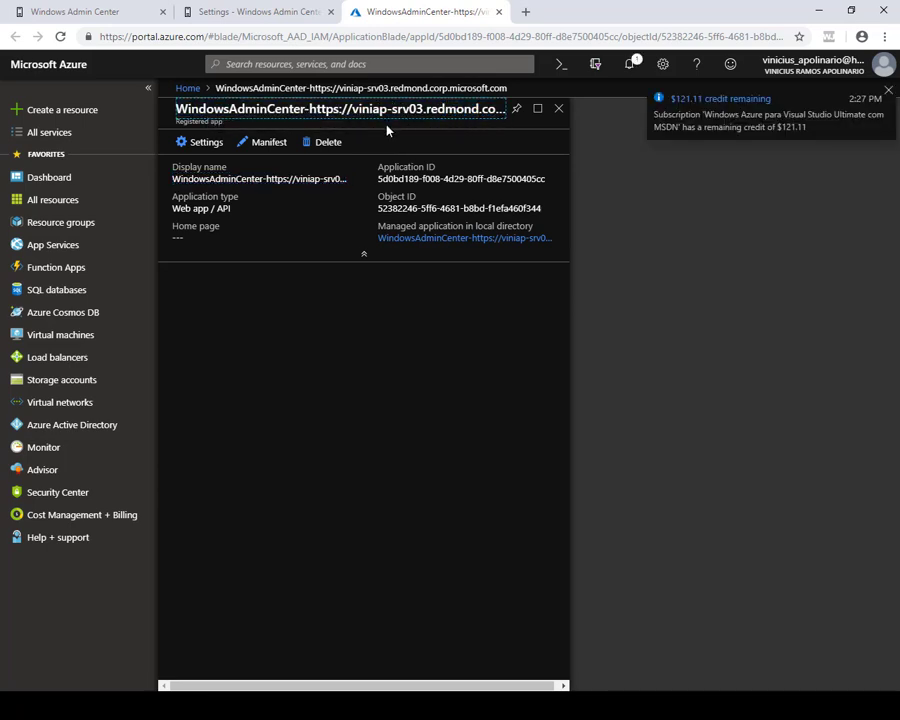
left_click(888, 90)
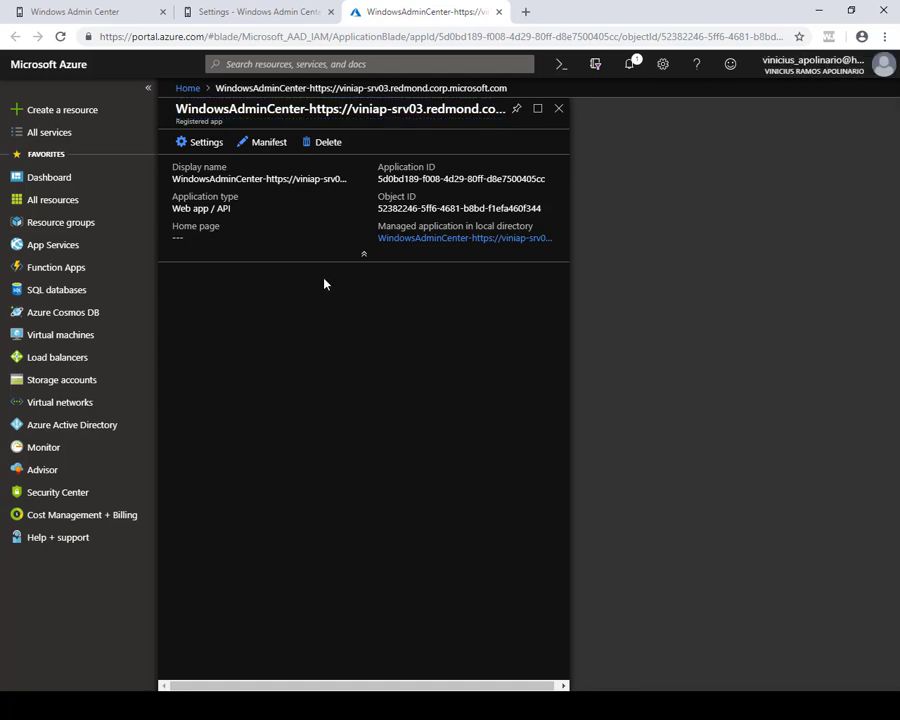
- Grant the registered app's required permissions for all accounts in the directory, then close the Azure portal
left_click(209, 148)
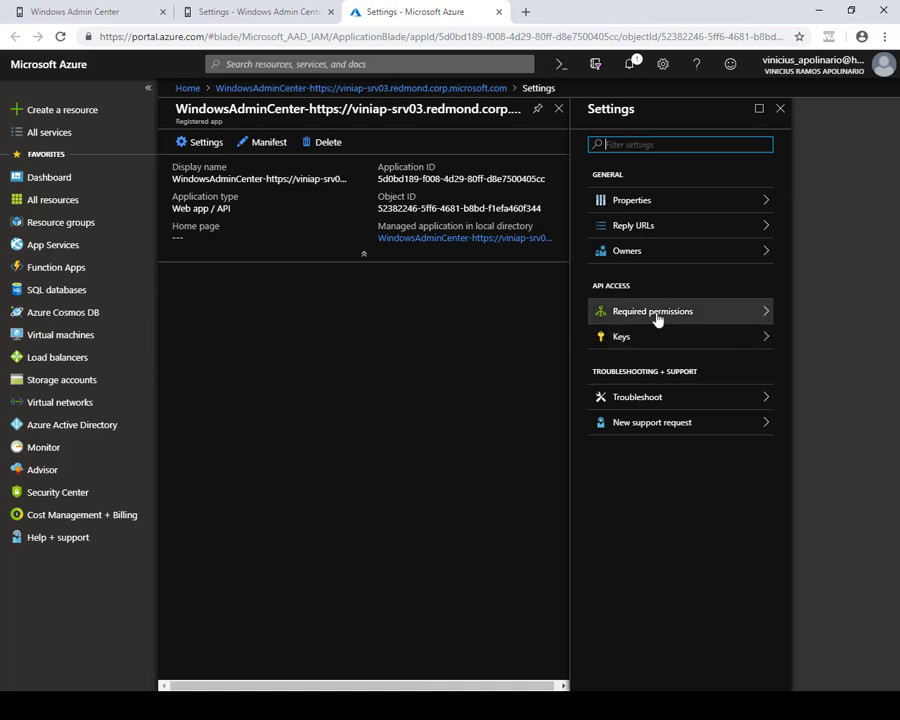
left_click(655, 312)
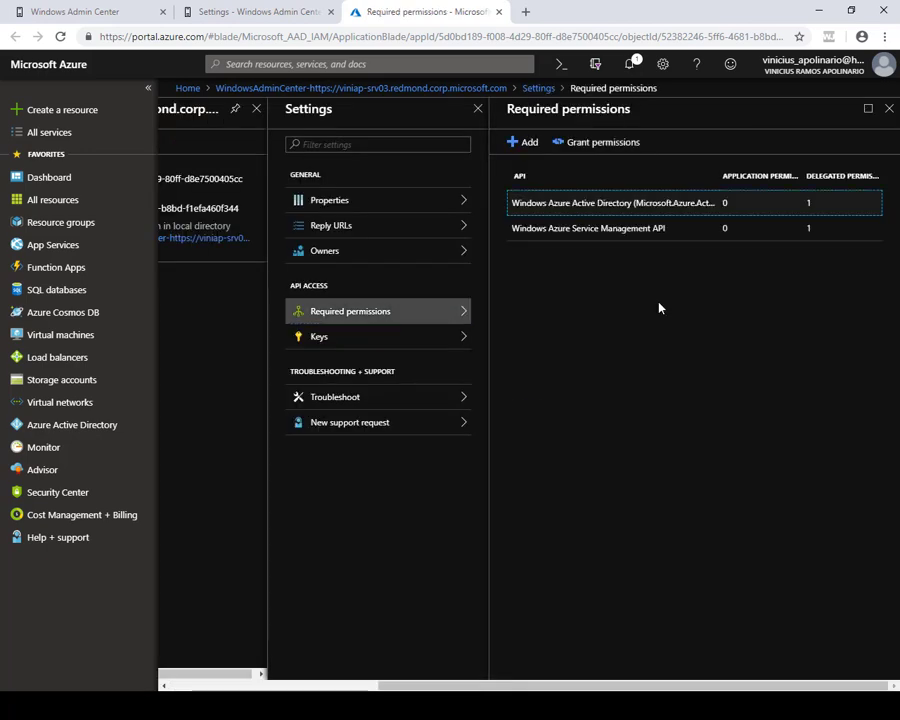
left_click(591, 146)
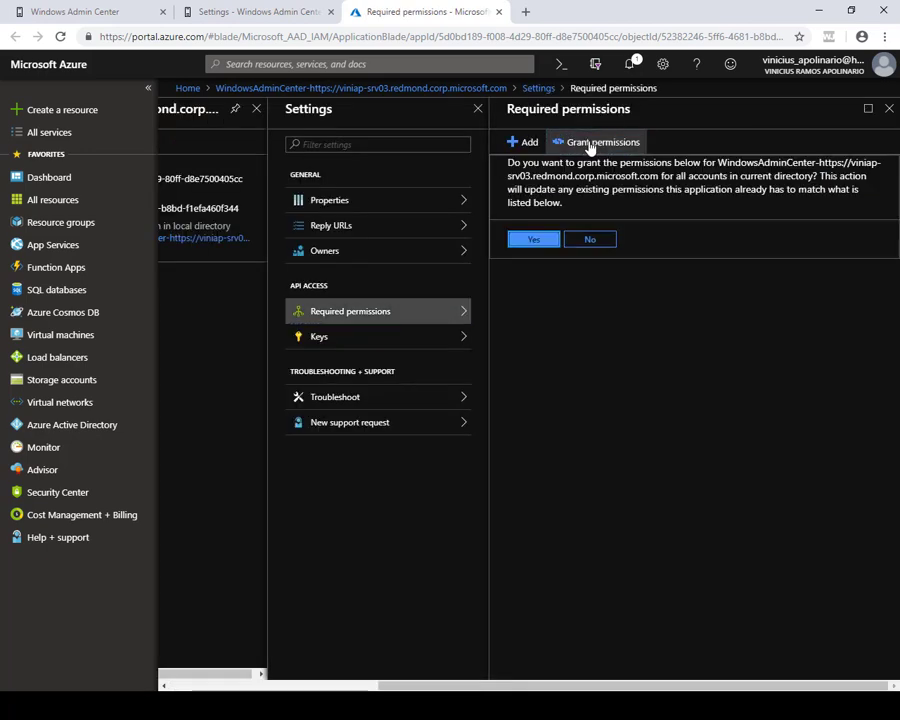
left_click(555, 241)
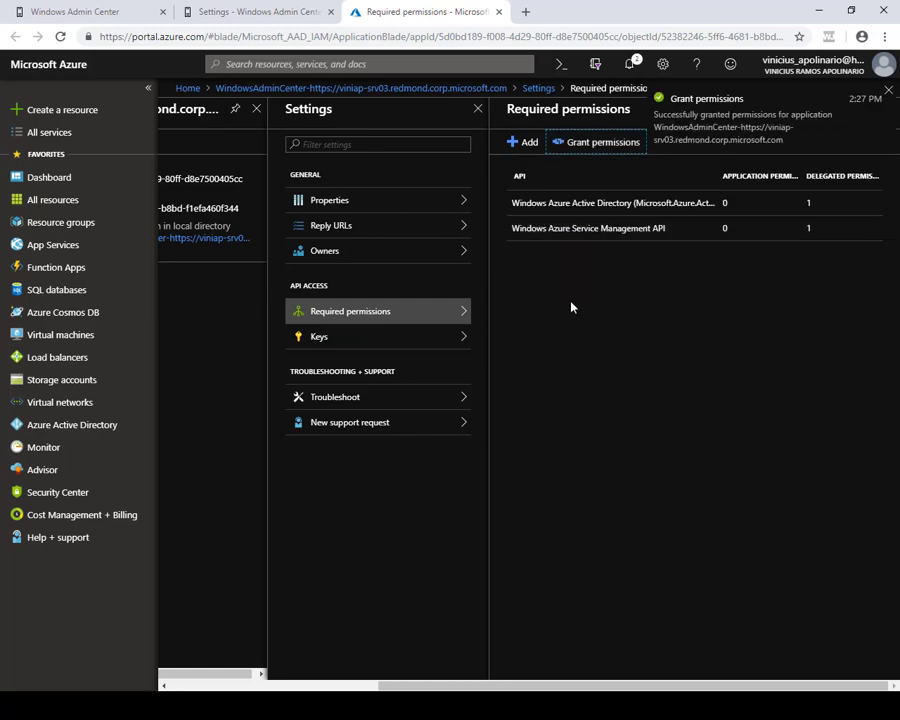
left_click(888, 90)
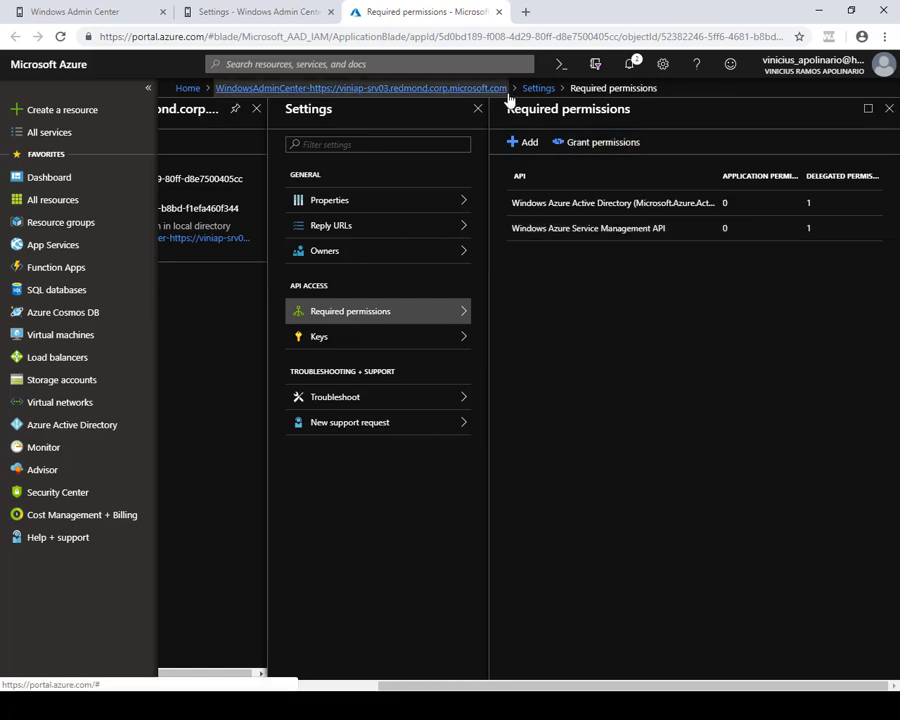
left_click(499, 11)
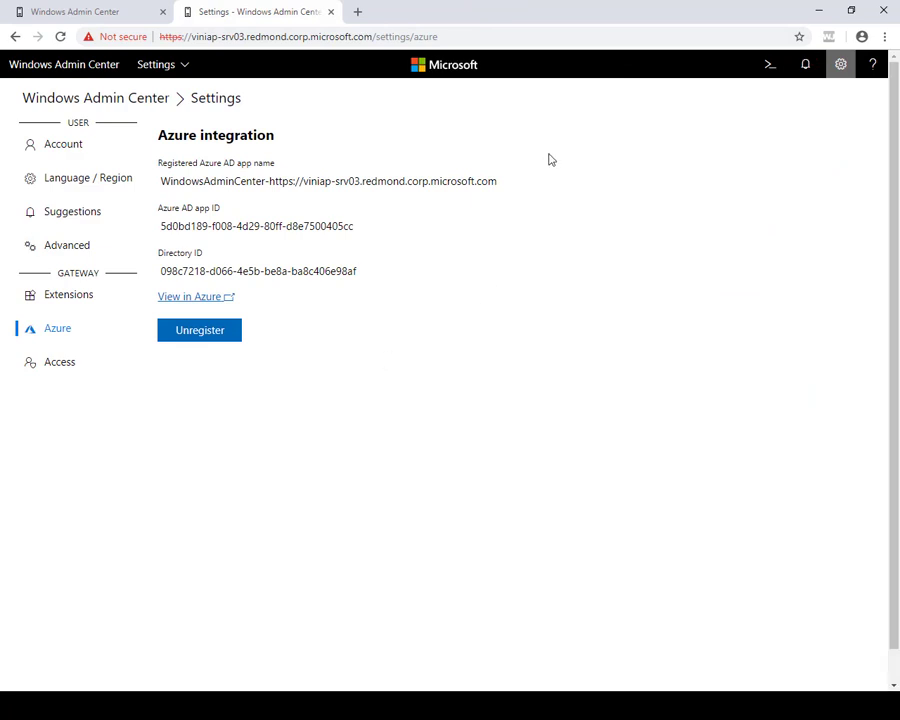
- Open the gateway server from All Connections and look through its full list of management tools
left_click(96, 65)
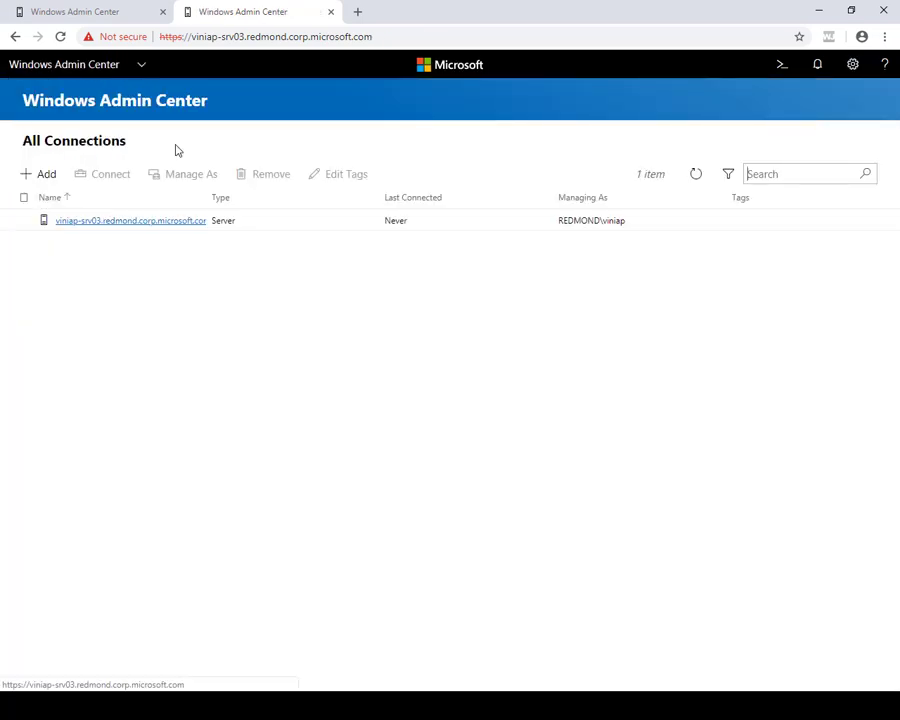
left_click(143, 222)
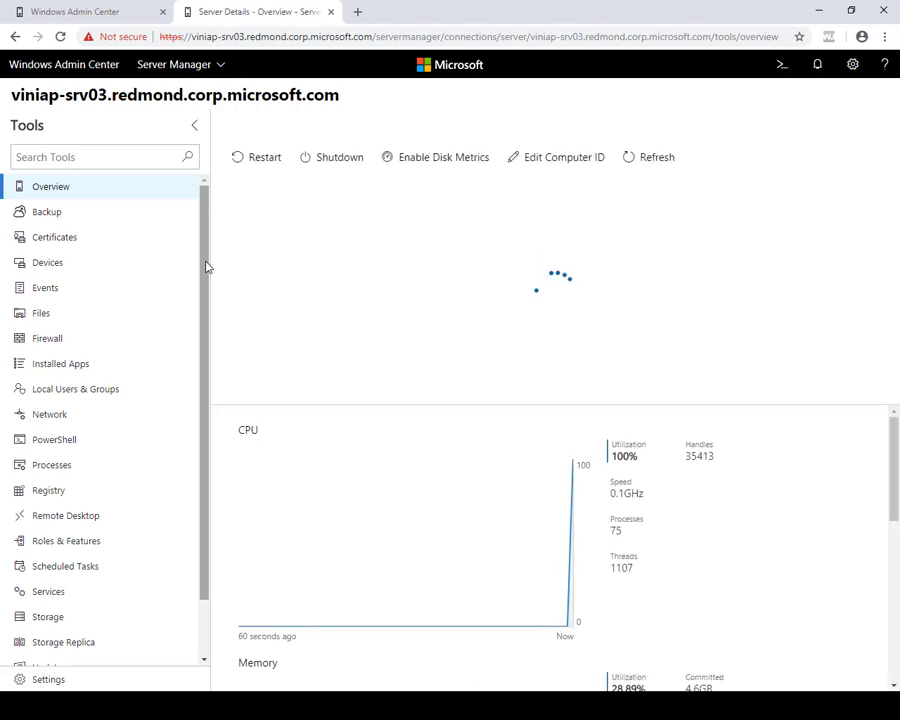
mouse_move(205, 266)
left_mouse_down()
mouse_move(201, 304)
mouse_move(209, 255)
left_mouse_up()
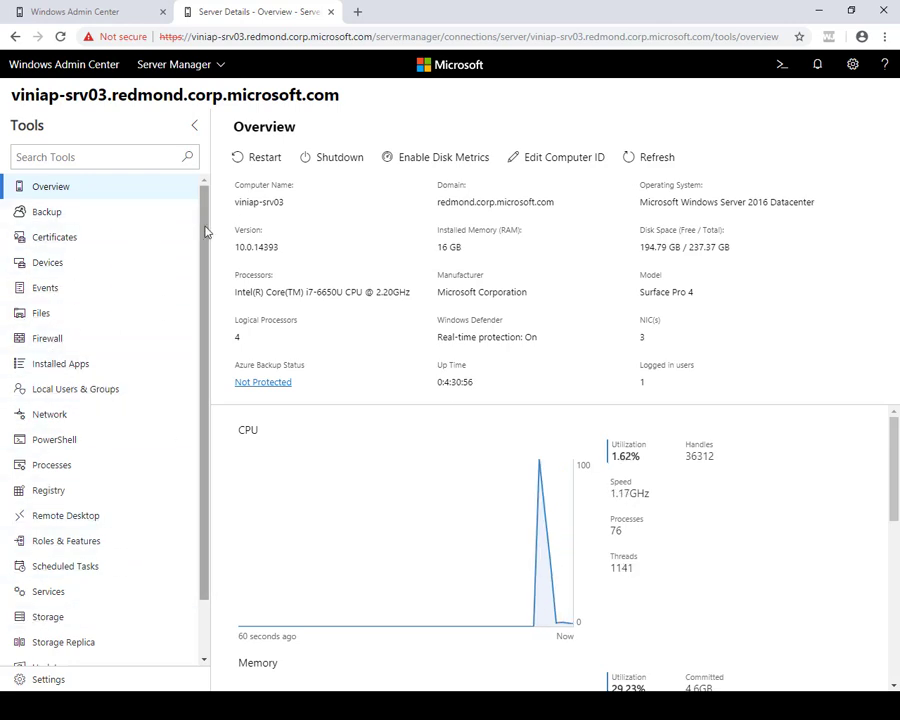
scroll(203, 232, "down", 1)
scroll(98, 217, "up", 1)
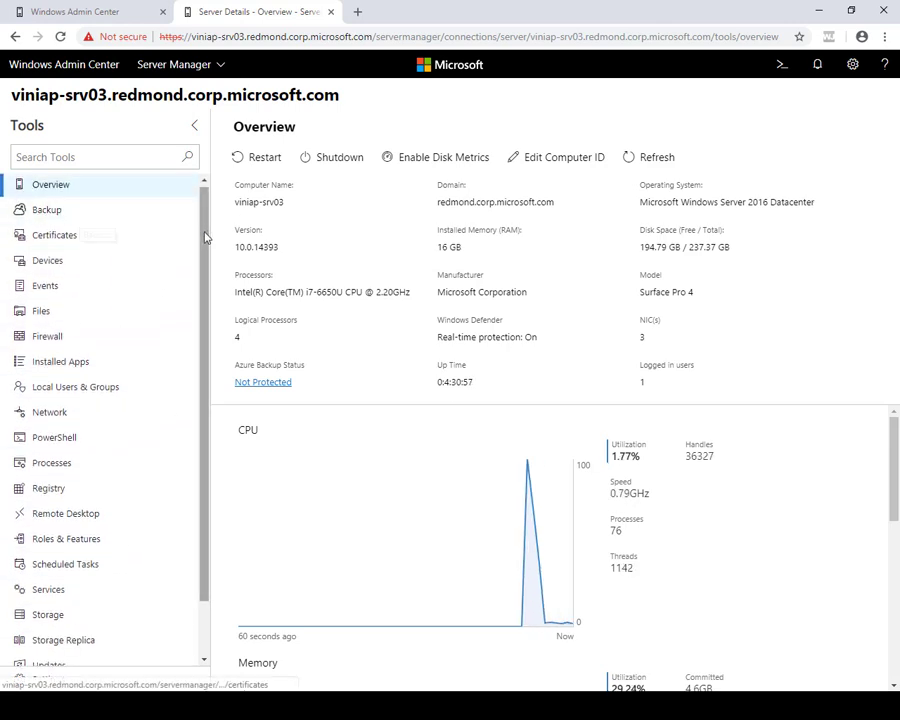
left_click_drag(203, 237, 198, 406)
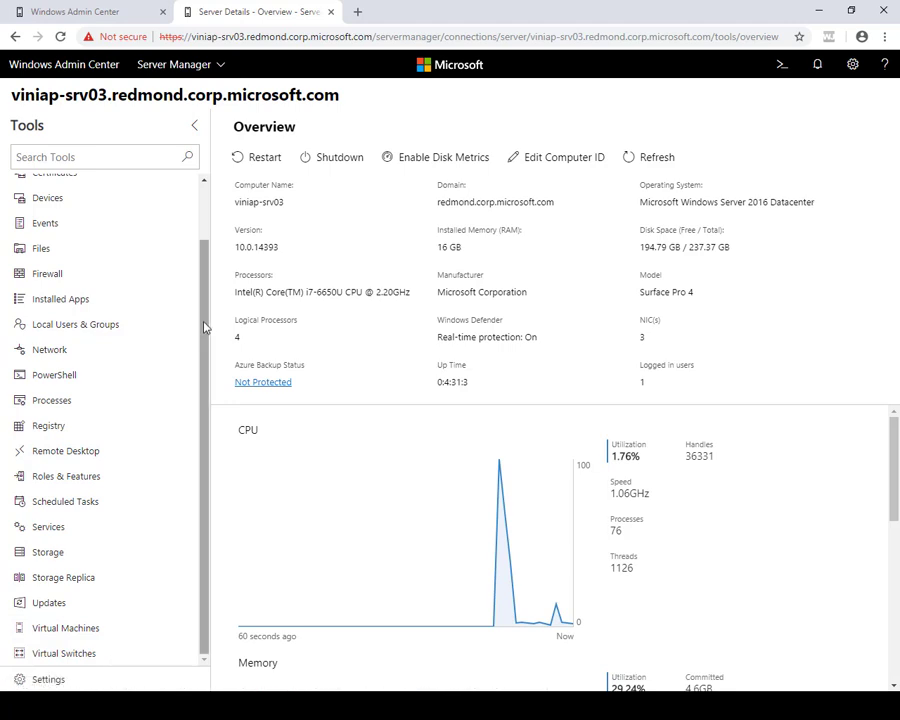
left_click_drag(205, 325, 210, 257)
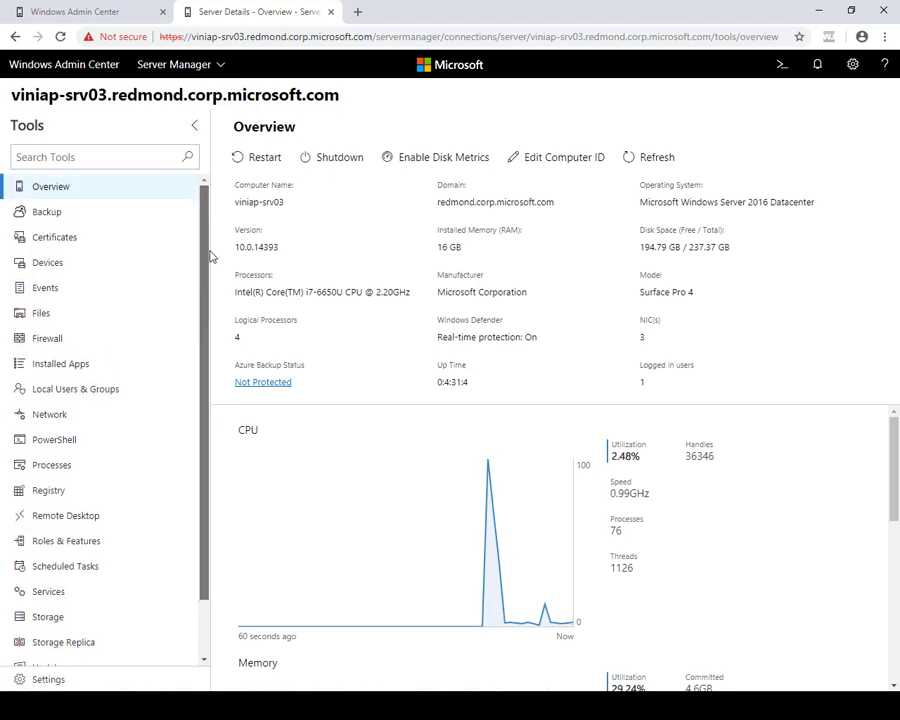
- Start the Azure Backup setup for the server, log in to Azure, and check which account is connected
left_click(76, 216)
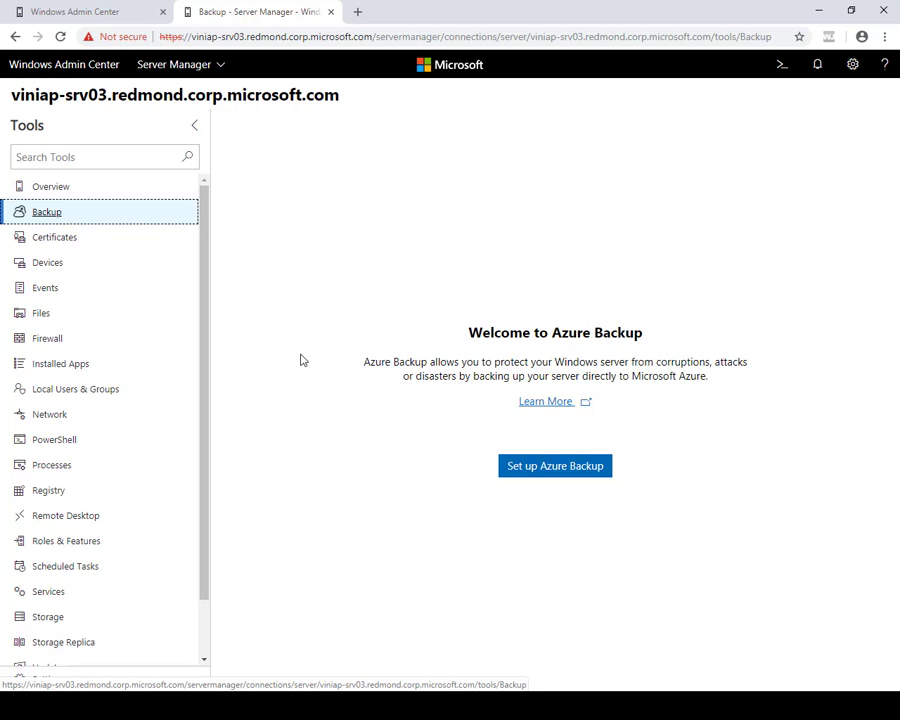
left_click(572, 477)
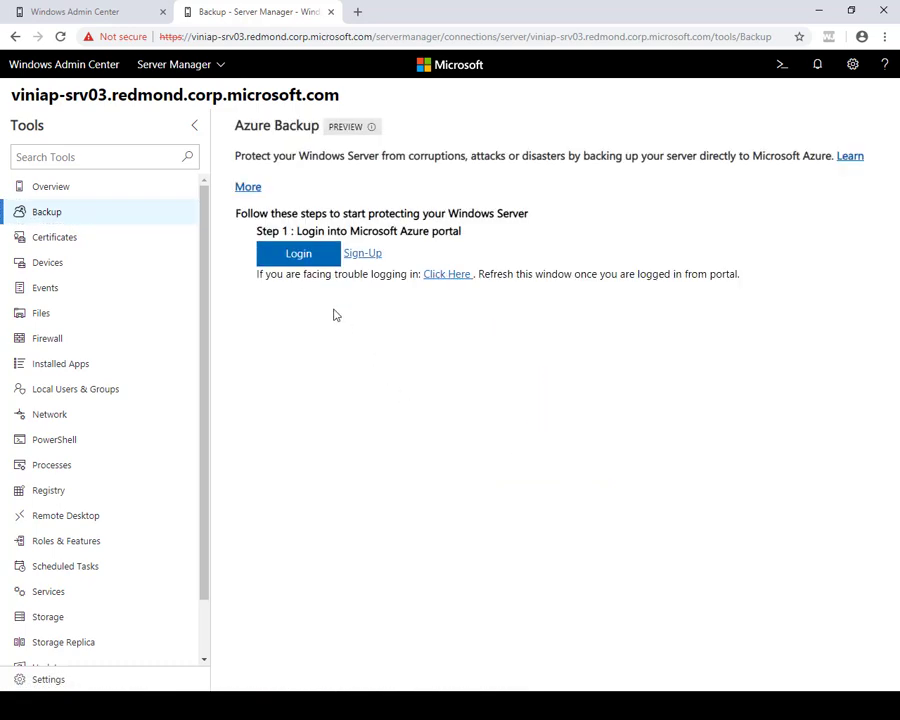
left_click(300, 254)
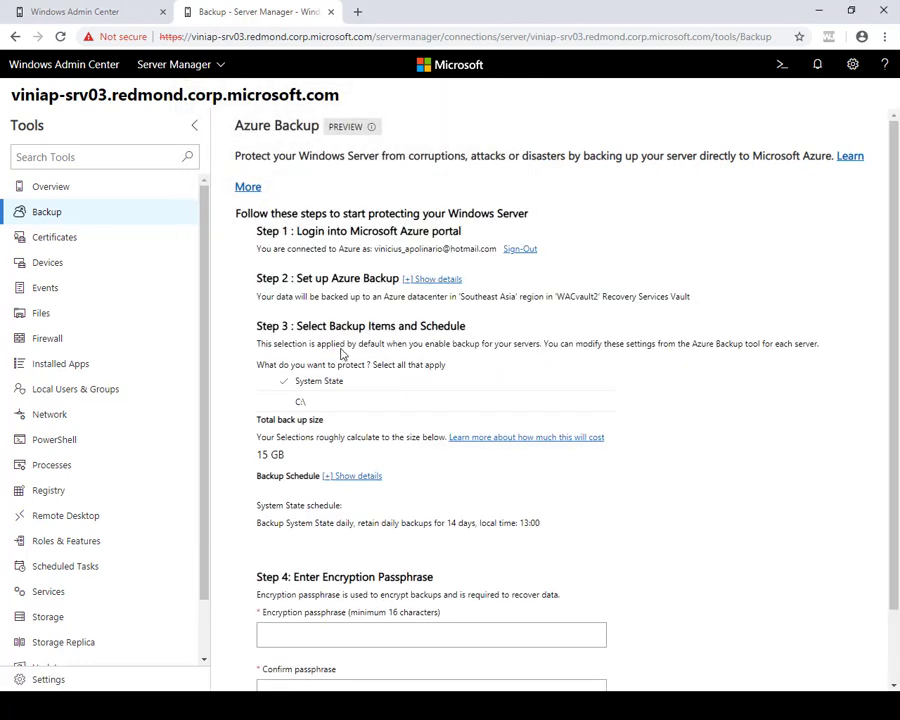
left_click_drag(374, 249, 498, 249)
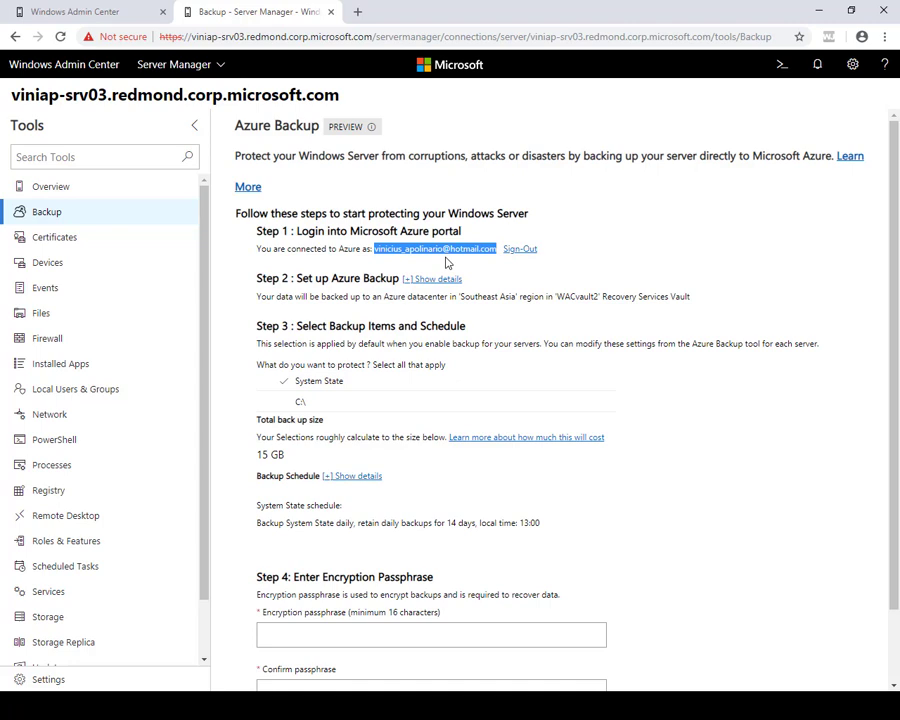
left_click(609, 262)
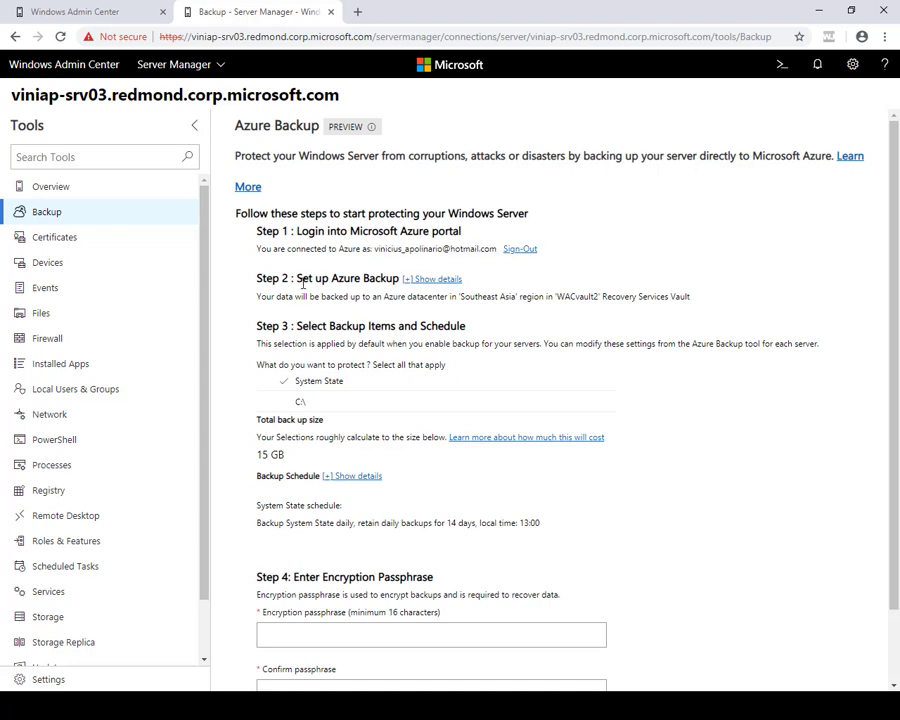
- Expand the Azure Backup setup details and select the Windows Azure para Visual Studio Ultimate com MSDN subscription and the new vault WACvault2
left_click_drag(298, 280, 400, 278)
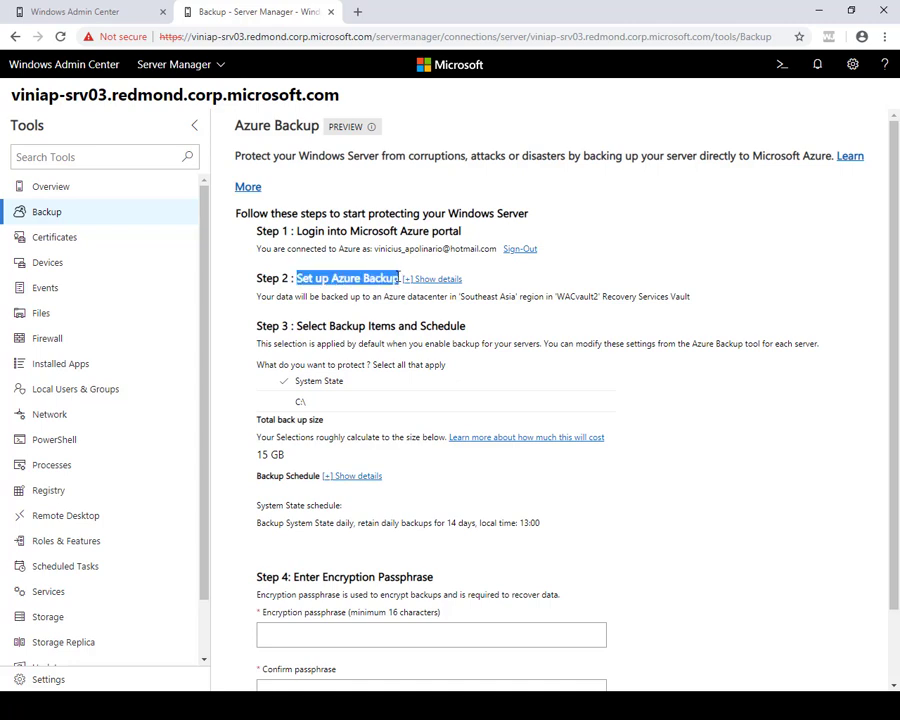
left_click(412, 279)
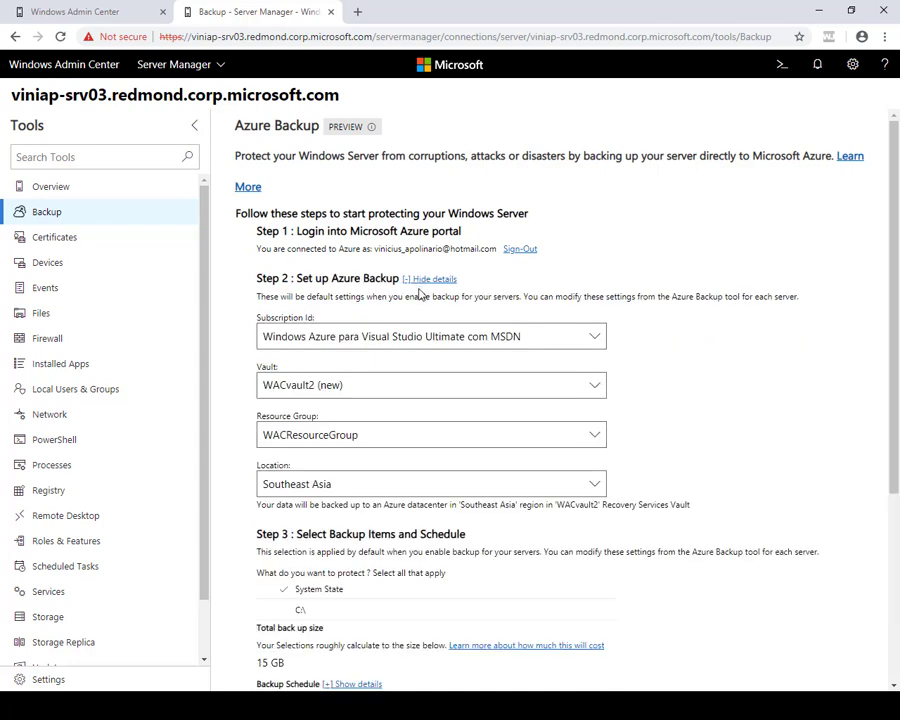
left_click(484, 343)
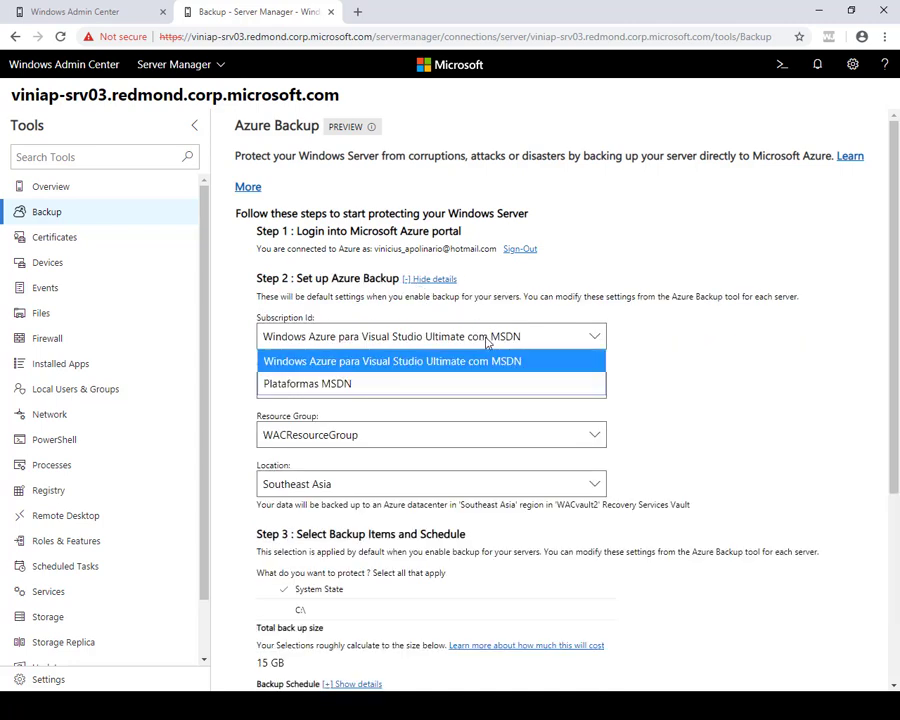
left_click(302, 363)
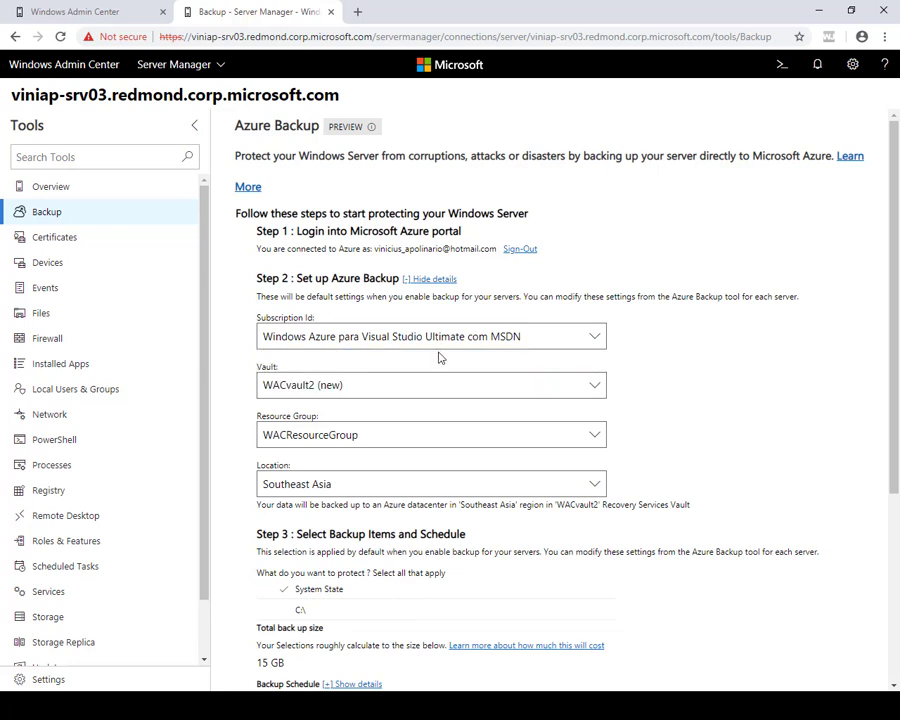
left_click(370, 390)
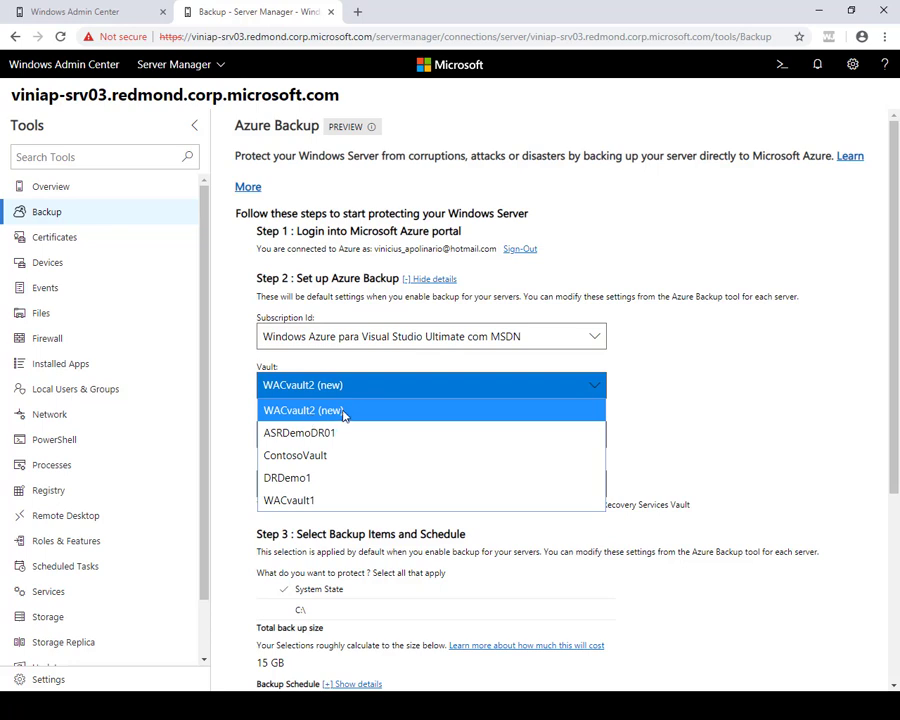
left_click(343, 413)
left_click(331, 389)
left_click(355, 412)
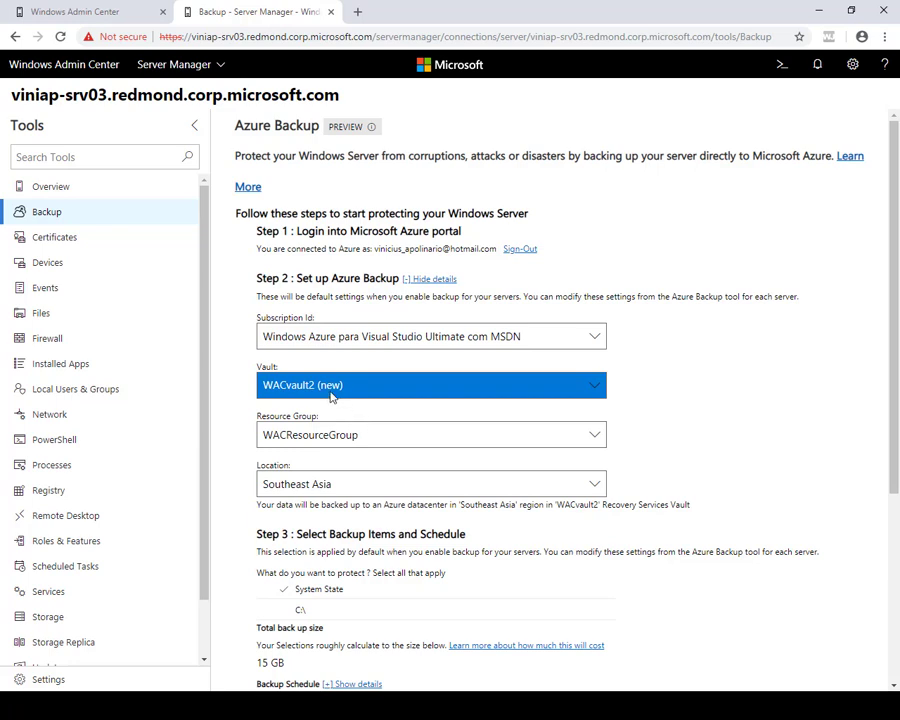
- Look through the available resource groups and select WACResourceGroup for the backup vault
left_click(368, 435)
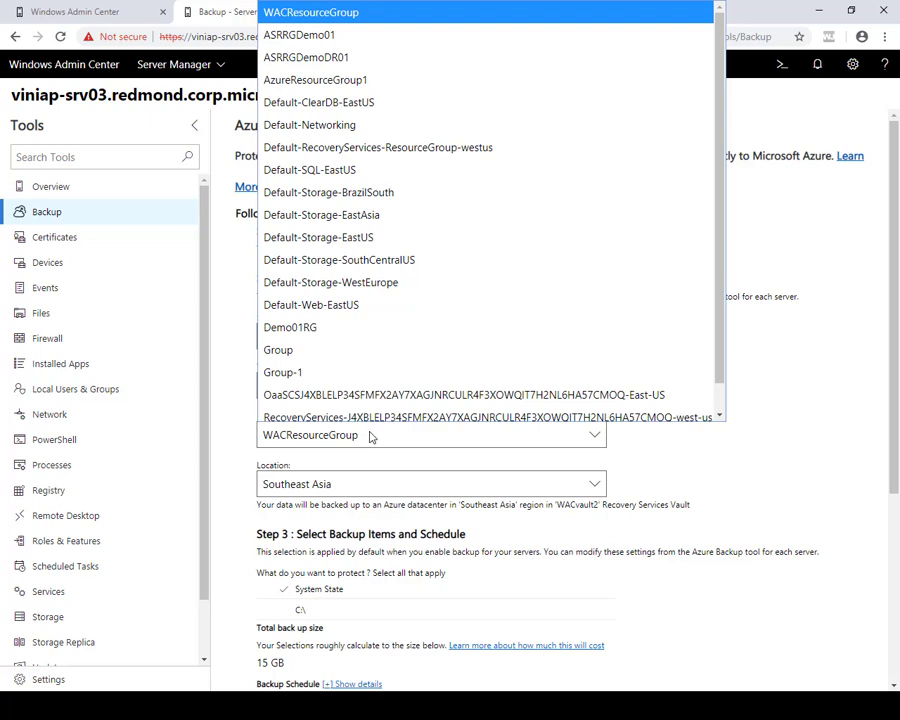
scroll(629, 235, "down", 1)
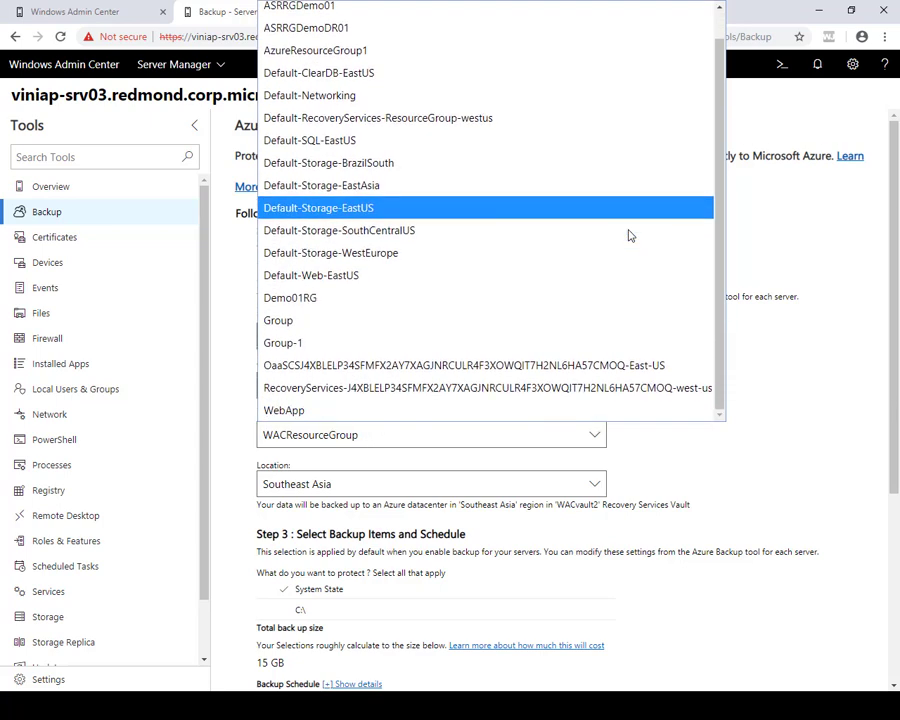
scroll(629, 235, "up", 1)
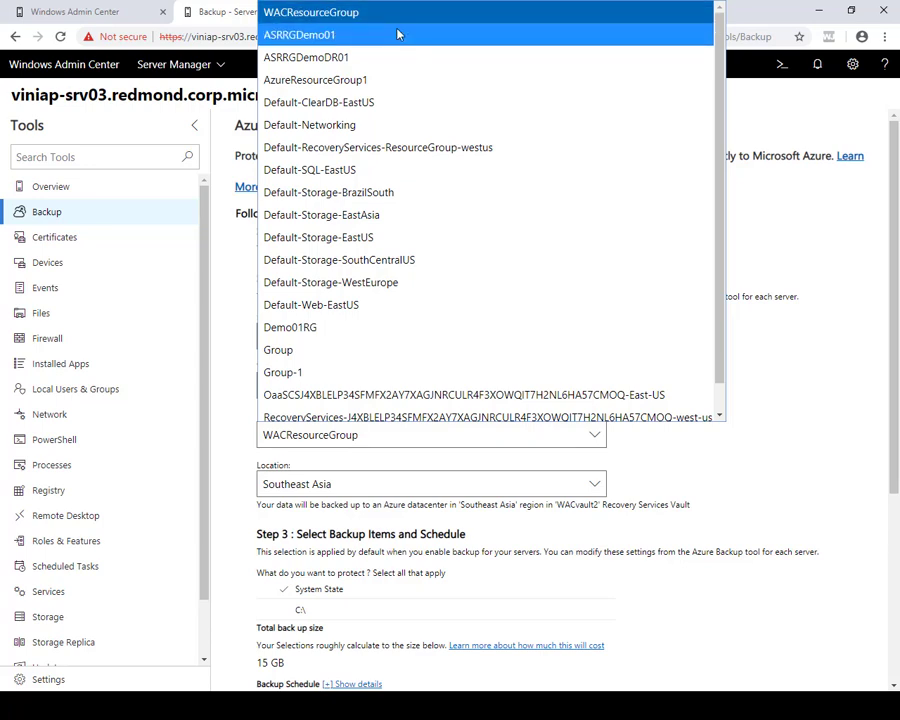
left_click(371, 14)
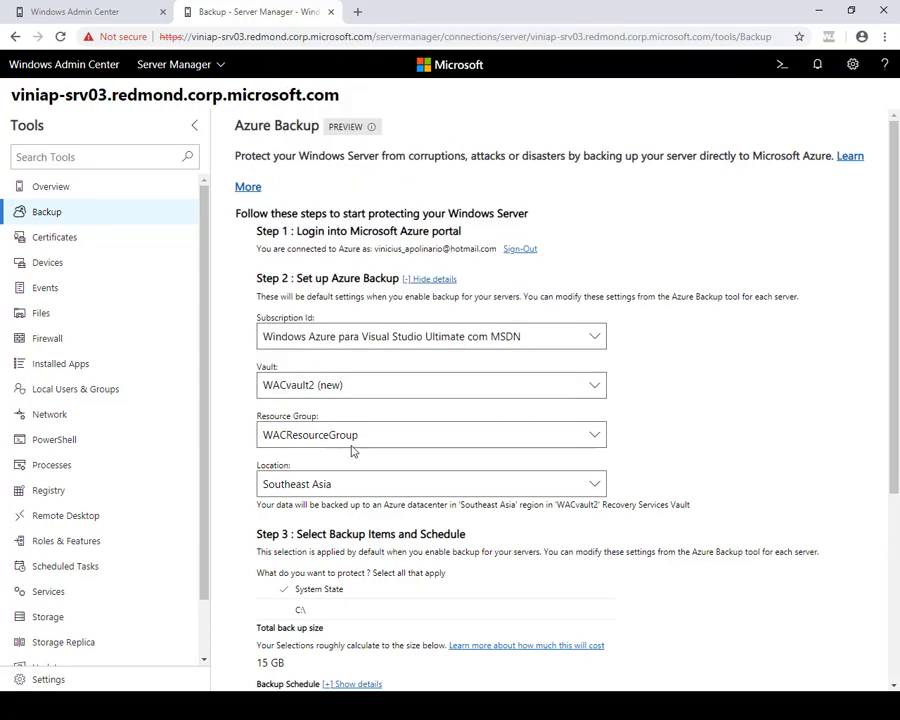
- Look through the available Azure regions and set the backup location to West US 2
scroll(712, 426, "down", 2)
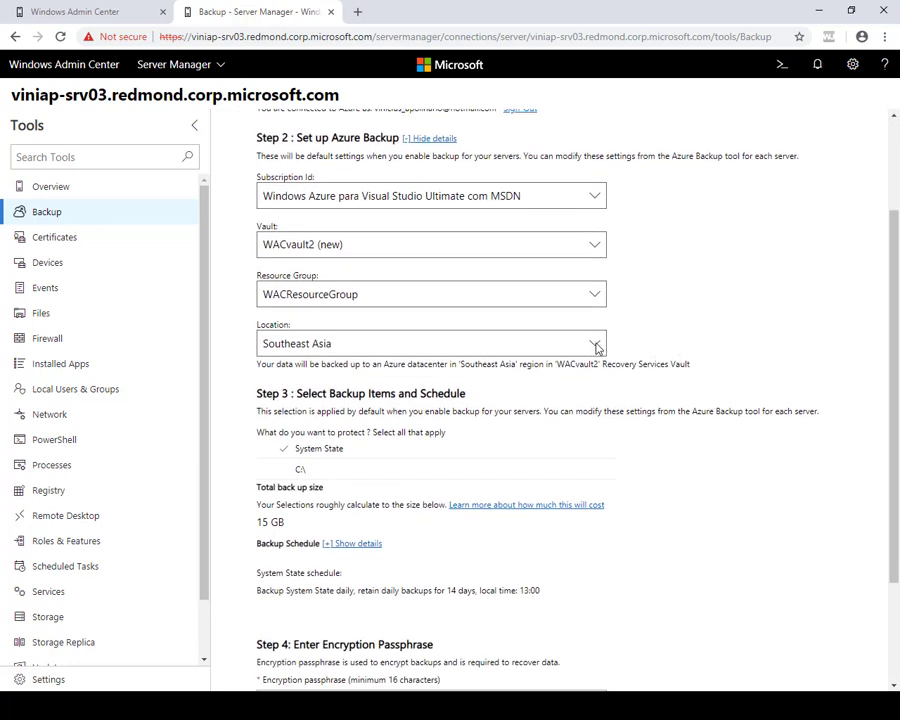
left_click(595, 344)
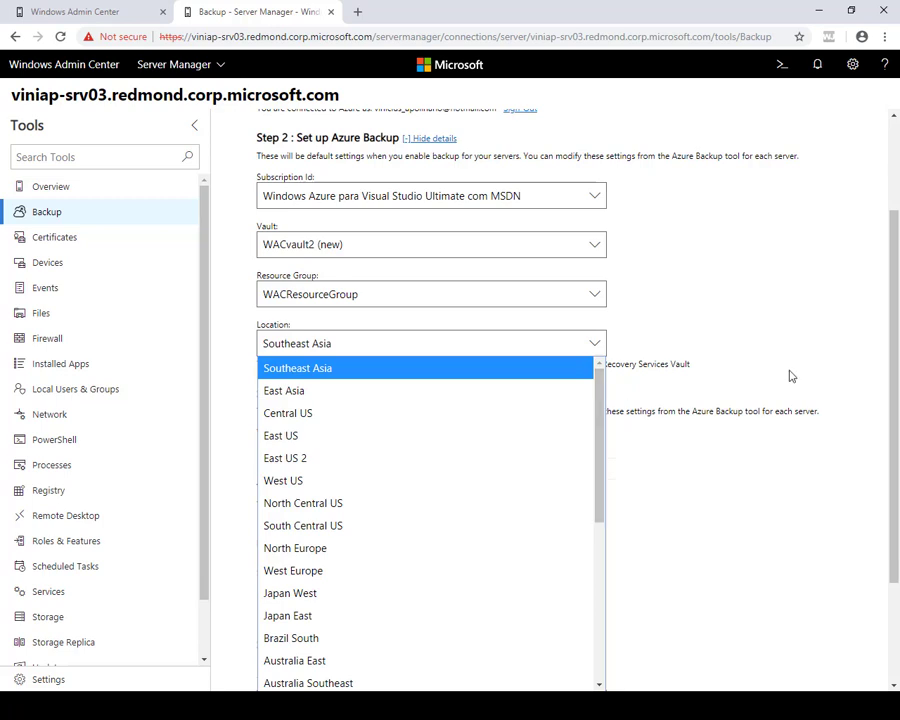
scroll(783, 370, "down", 1)
left_click(596, 275)
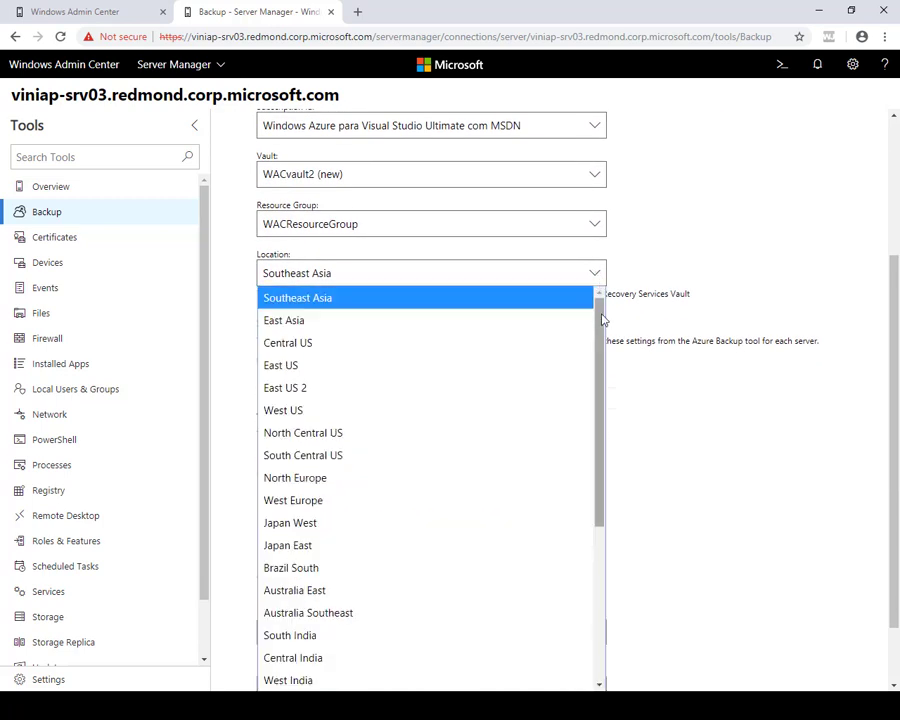
left_click_drag(600, 314, 597, 503)
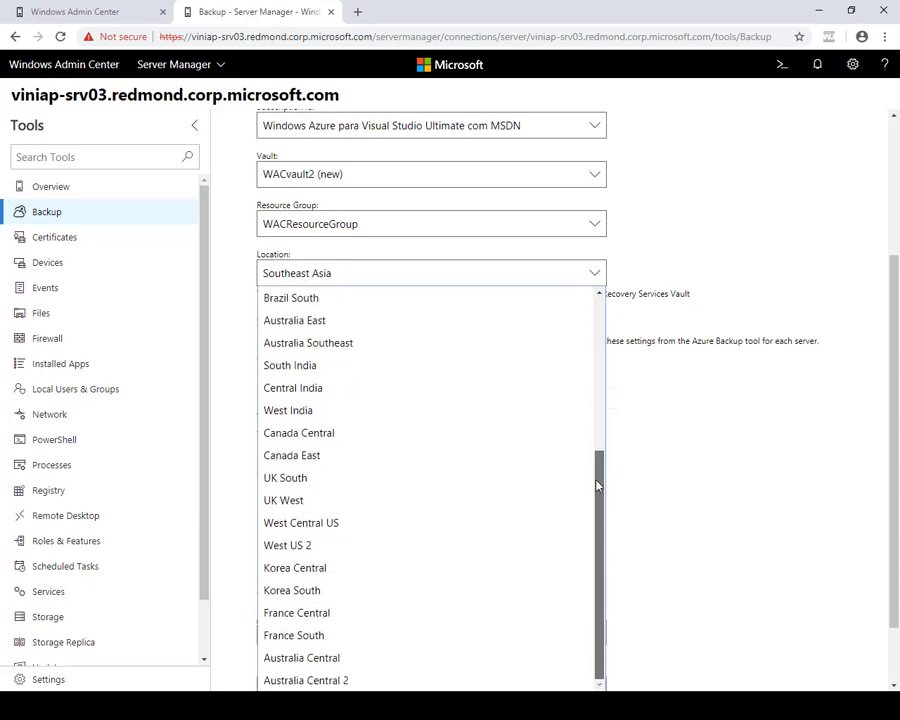
scroll(603, 486, "up", 4)
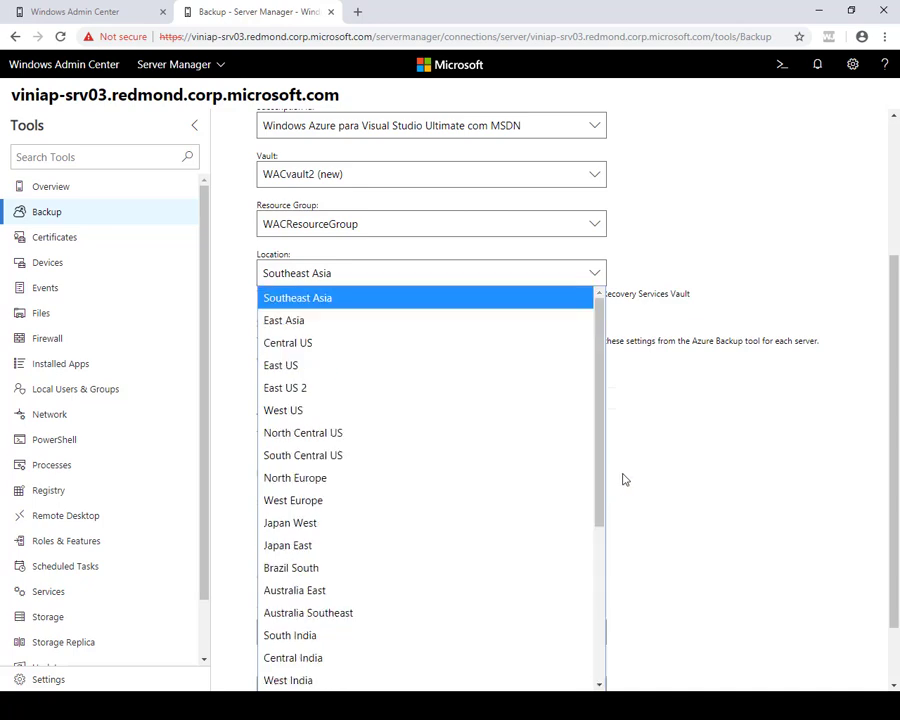
left_click_drag(601, 445, 609, 576)
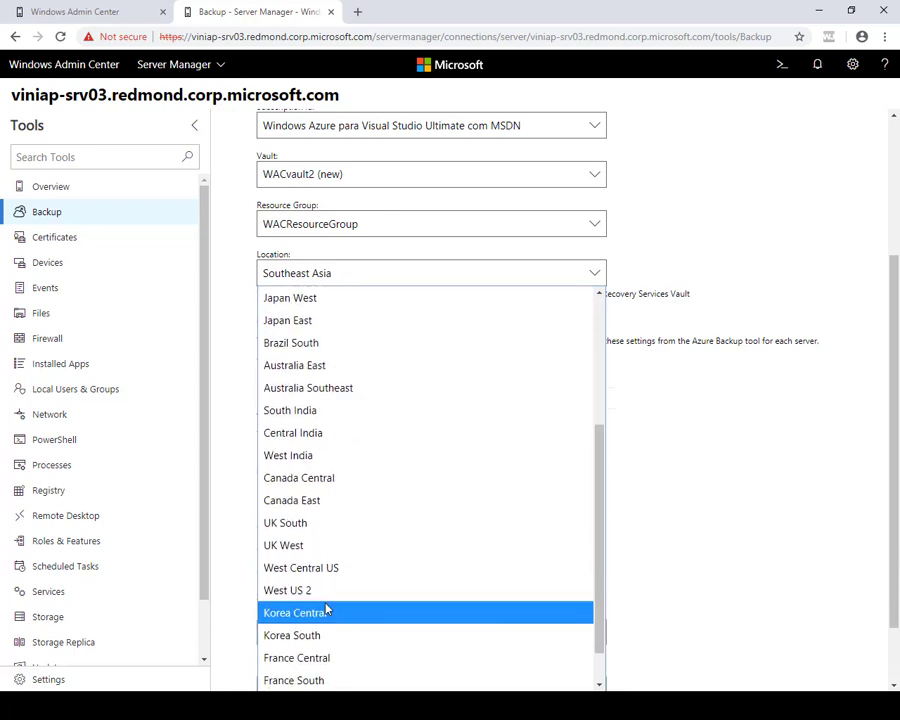
left_click(290, 590)
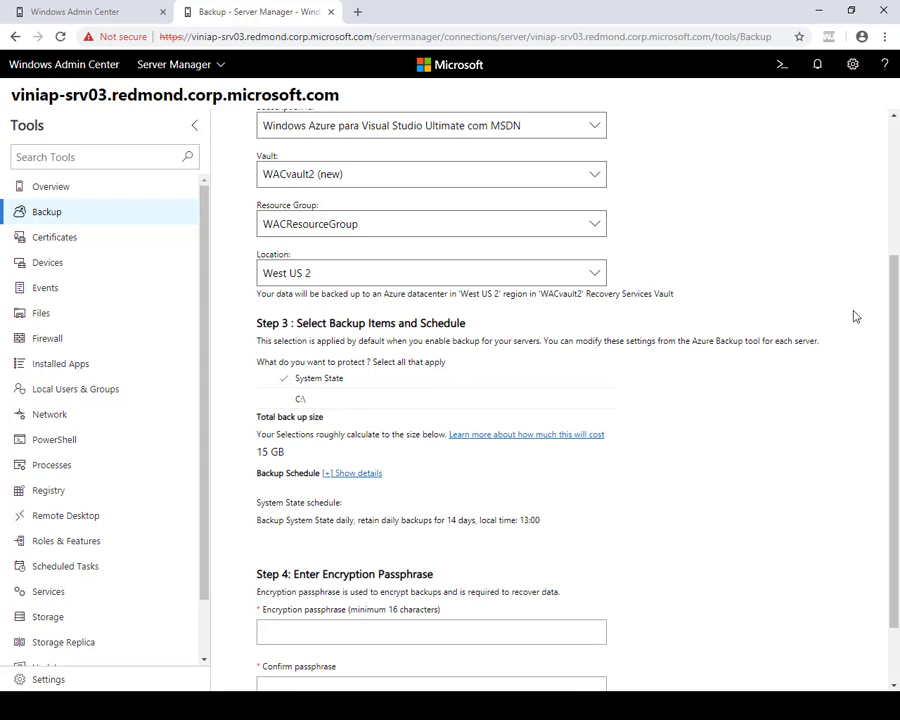
- Compare the total backup size with C:\ included and with only System State selected
scroll(857, 337, "down", 2)
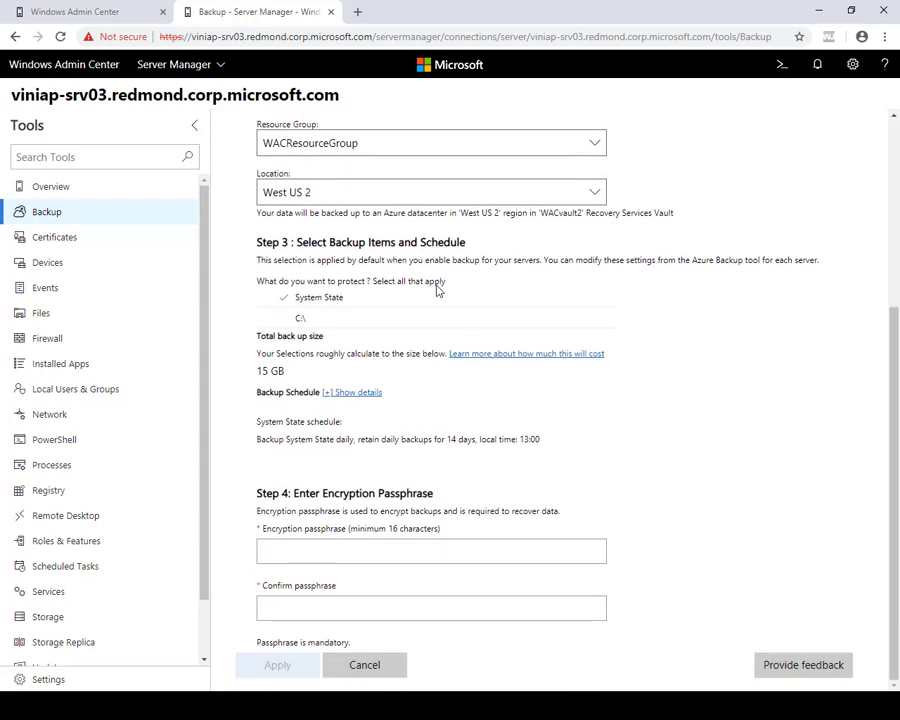
left_click(286, 318)
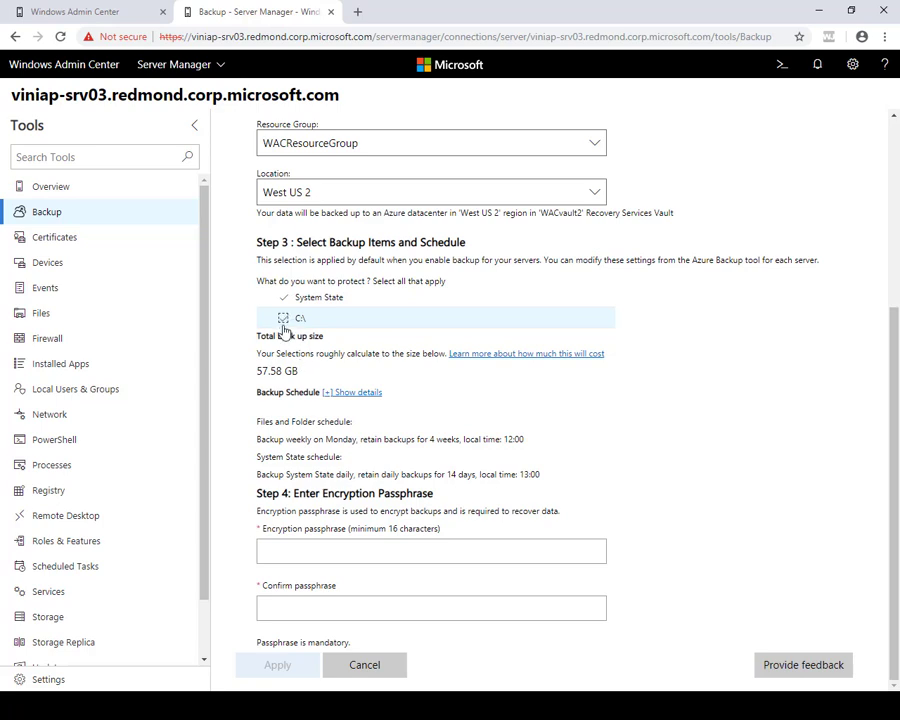
left_click(284, 319)
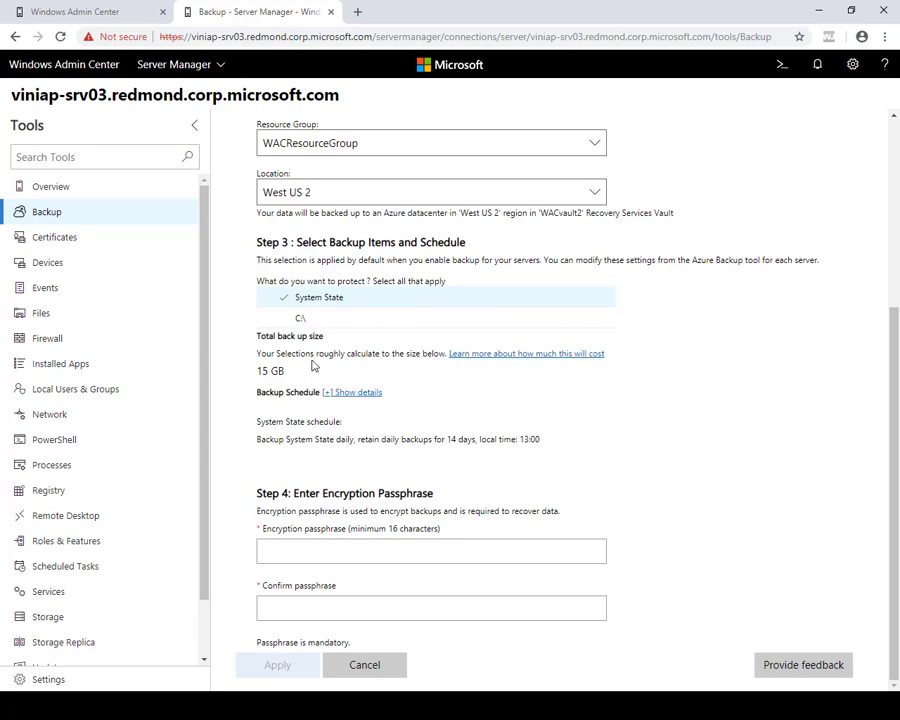
left_click_drag(256, 336, 322, 336)
left_click(316, 342)
left_click_drag(295, 376, 240, 376)
- Expand the backup schedule details and set the System State schedule to Daily, retain 14 days
left_click(345, 393)
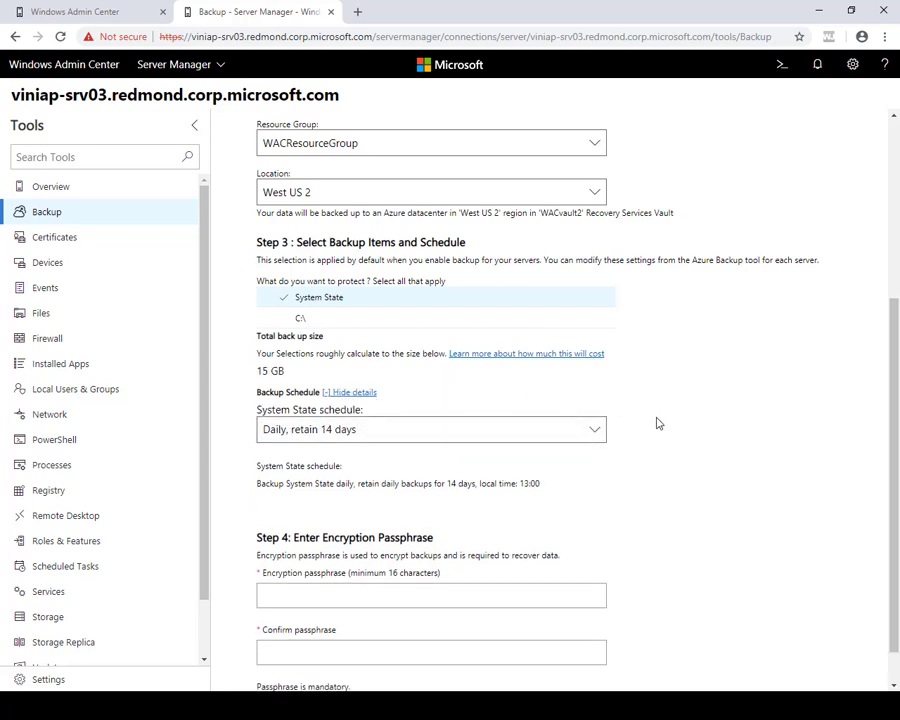
scroll(665, 414, "down", 1)
left_click(592, 388)
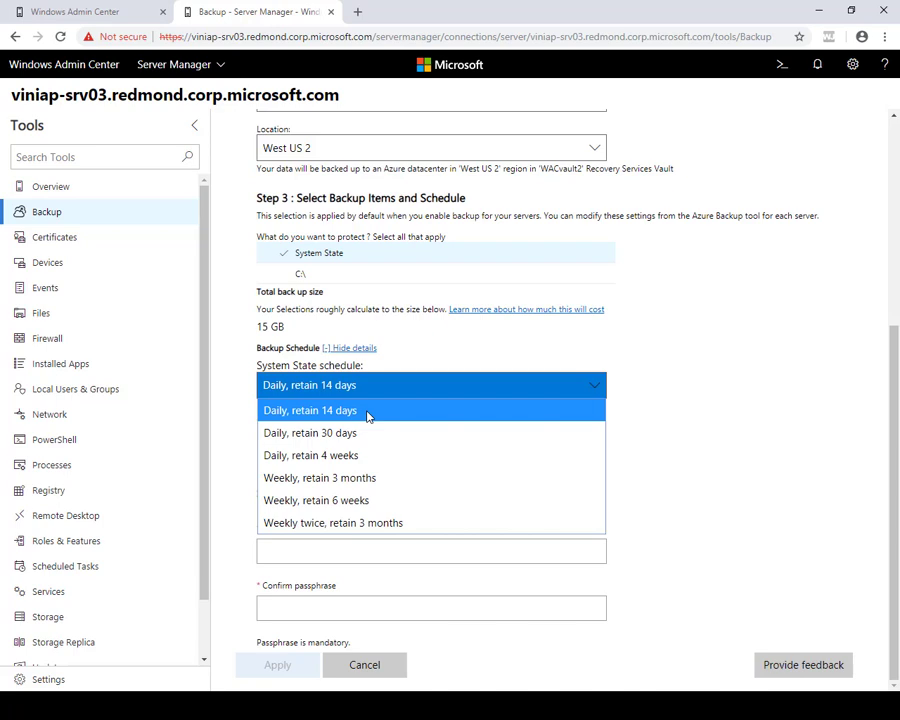
left_click(570, 414)
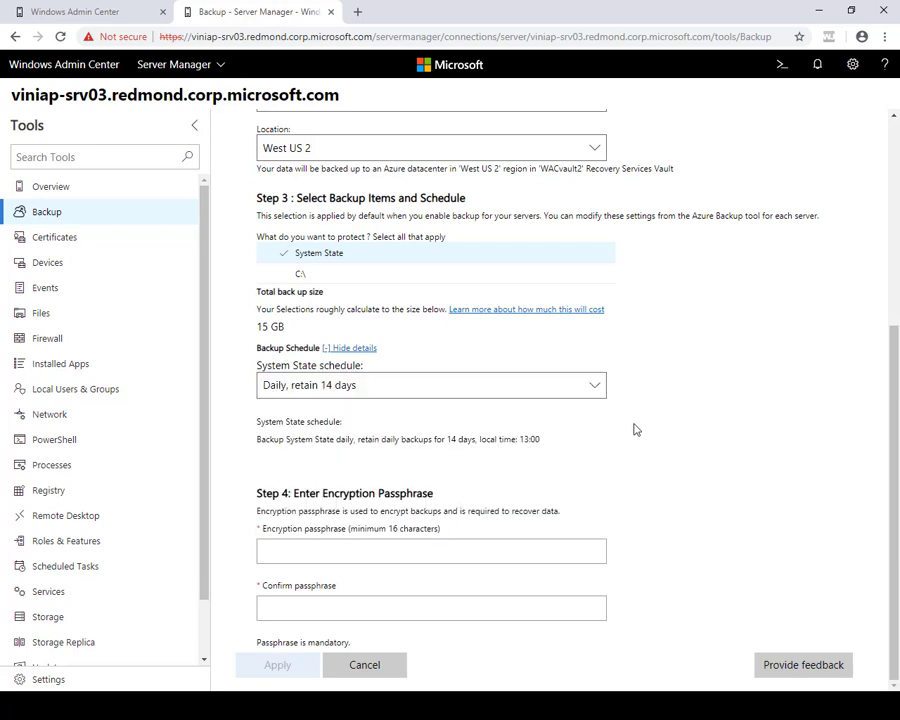
- Enter an encryption passphrase of at least 16 characters for the backups and confirm it
left_click(444, 552)
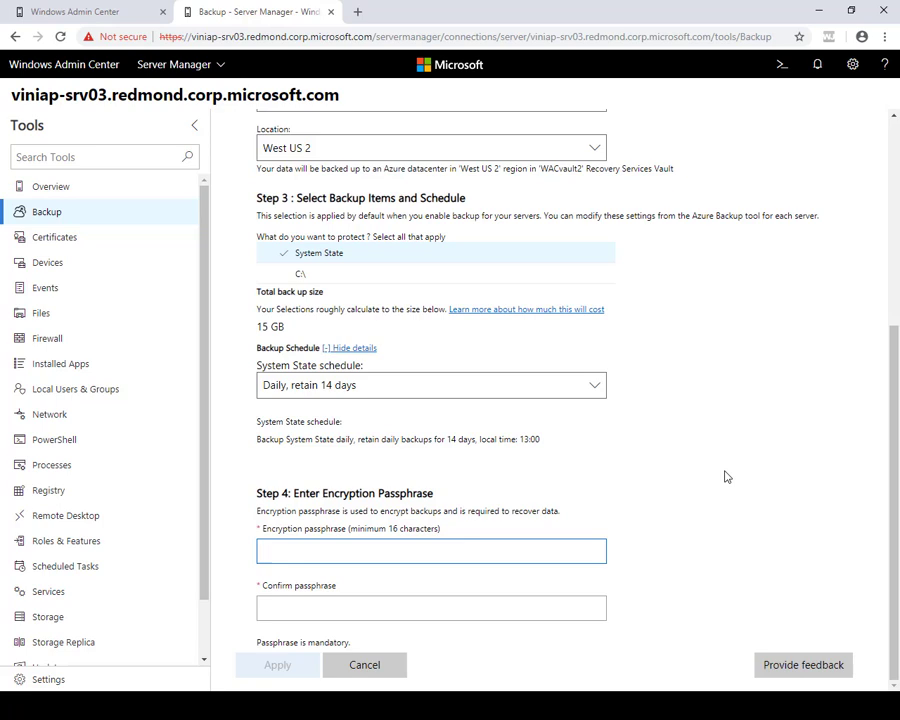
type("********")
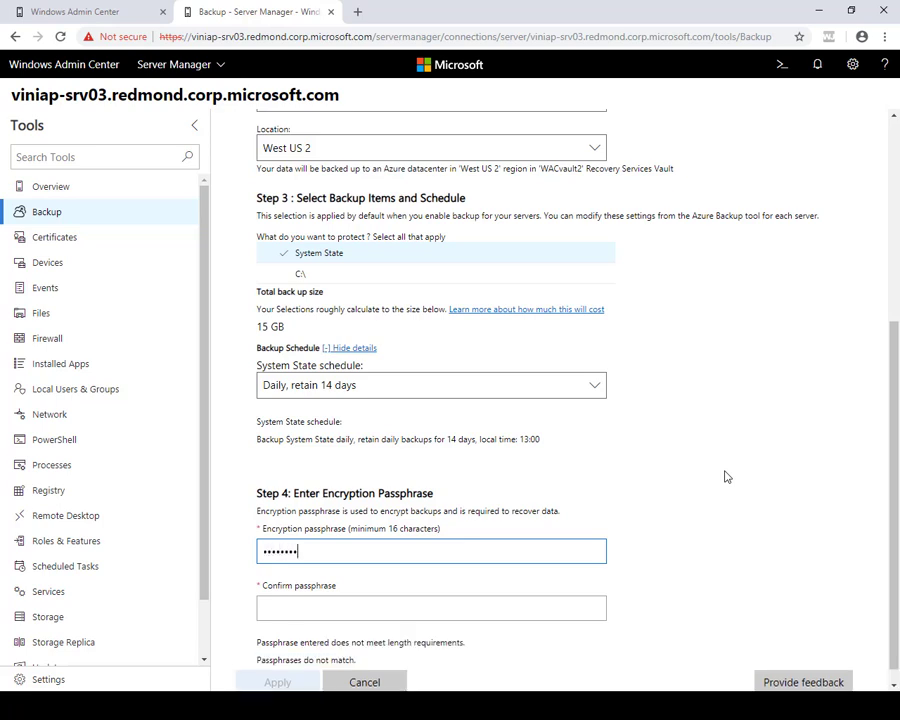
key("BackSpace")
key("BackSpace")
key("BackSpace")
key("BackSpace")
key("BackSpace")
key("BackSpace")
key("BackSpace")
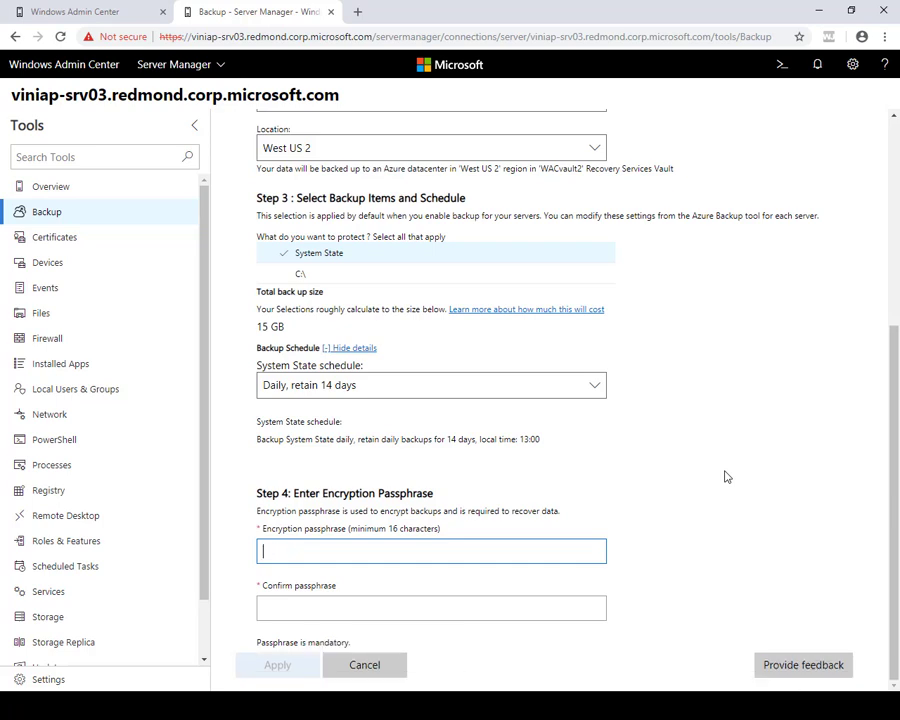
type("******")
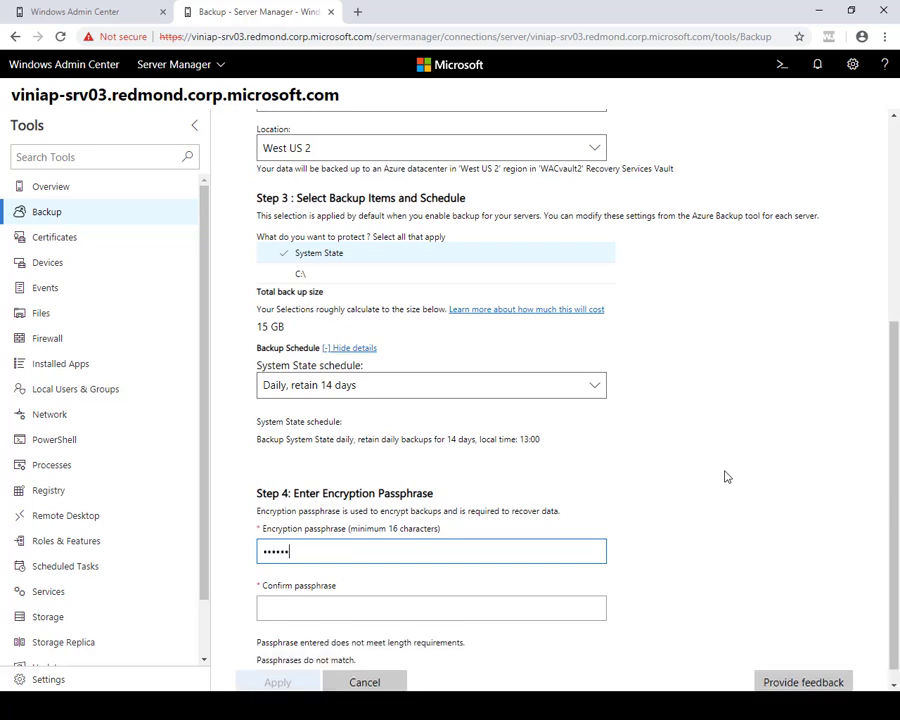
type("*******")
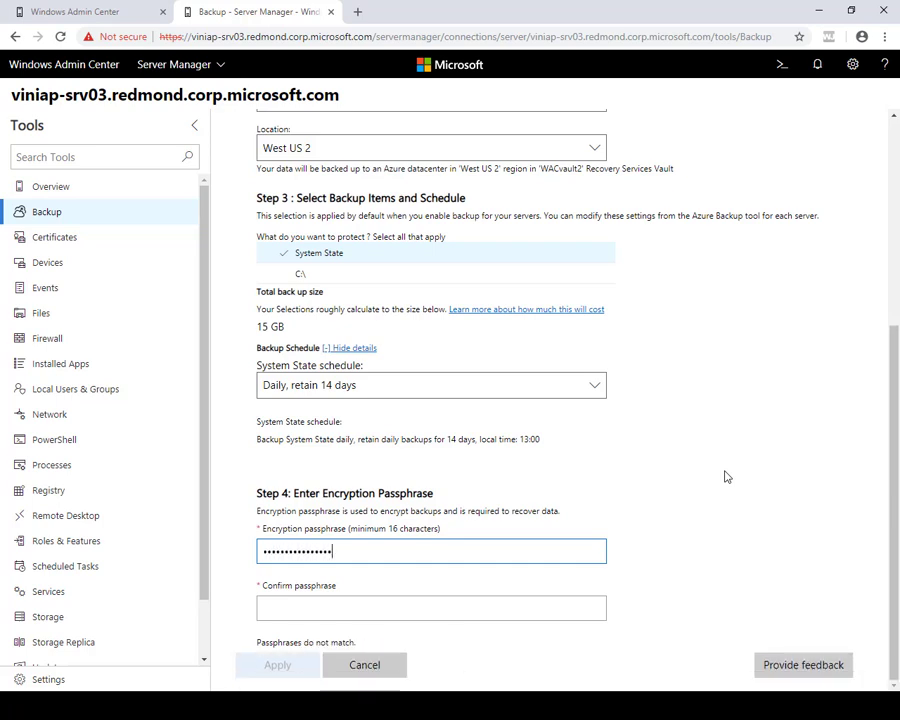
key("Tab")
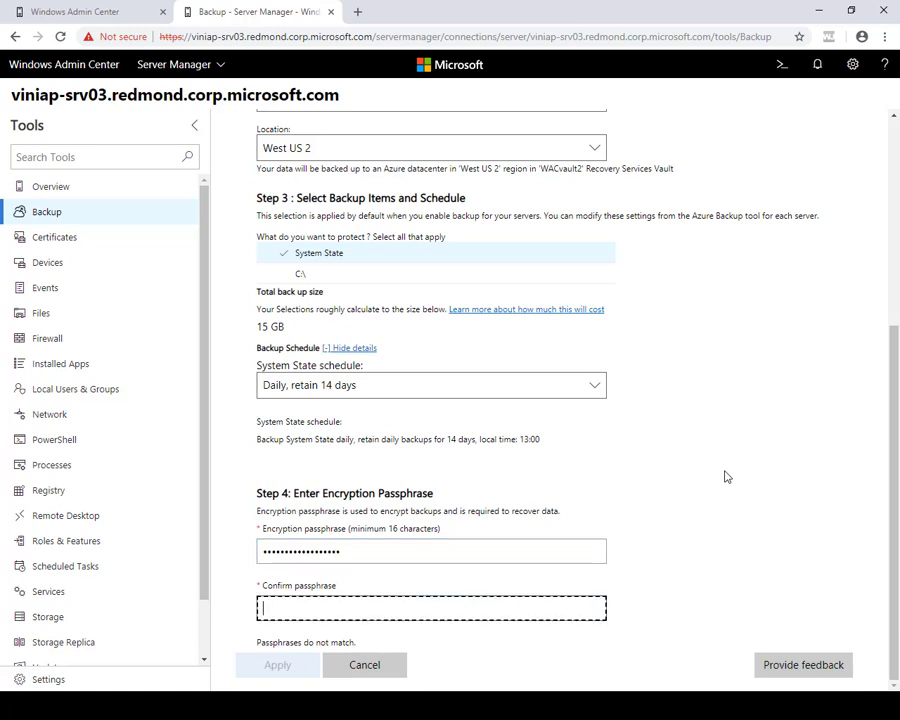
type("******************")
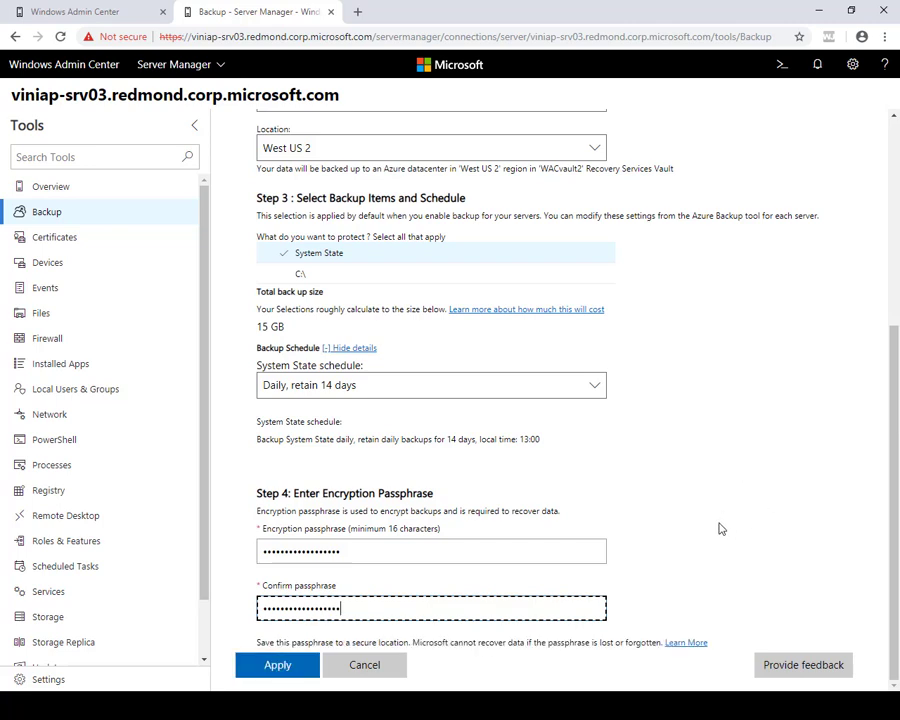
- Apply the Azure Backup configuration, and open the backup overview of the already protected server viniap-srv01
left_click(278, 665)
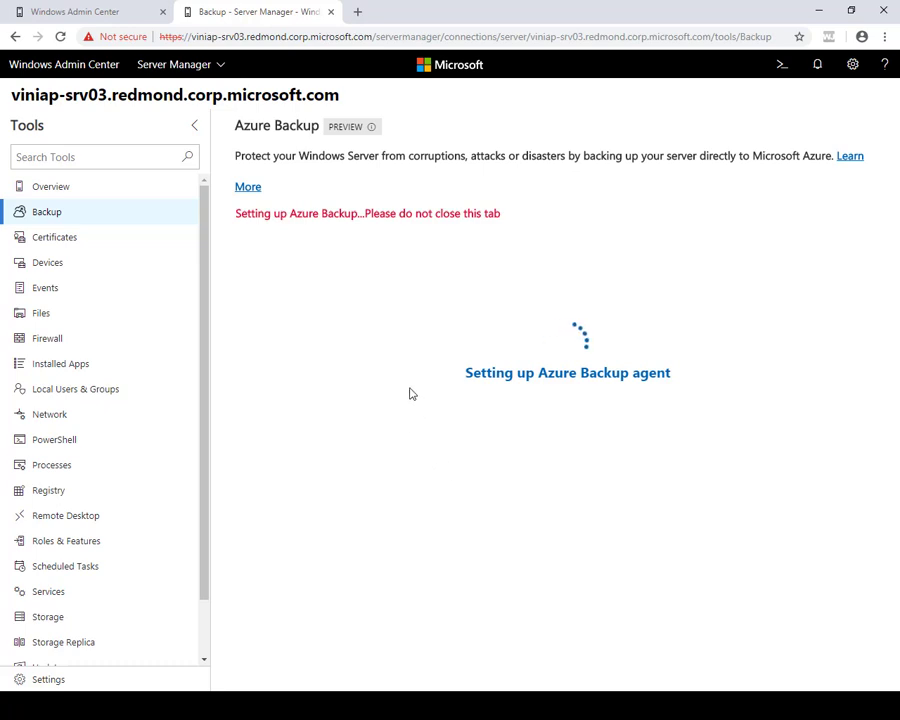
left_click(120, 12)
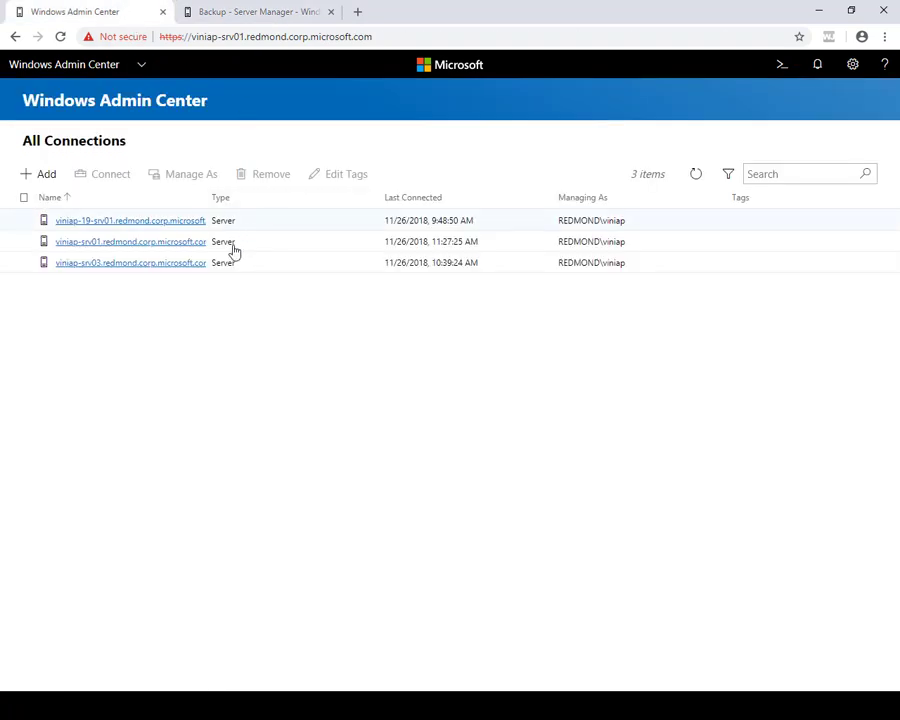
left_click(97, 244)
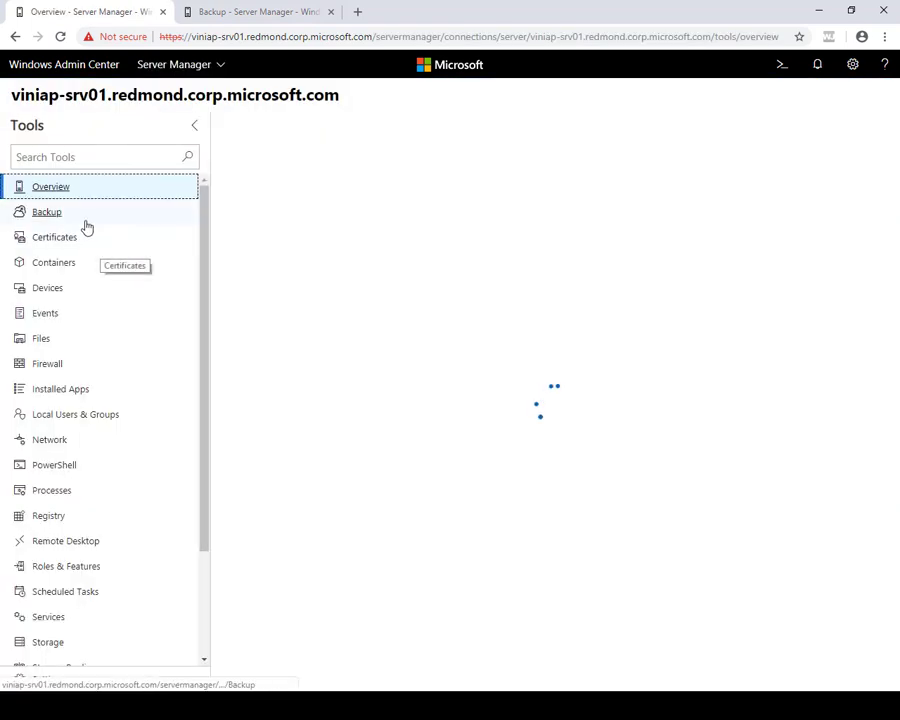
left_click(87, 222)
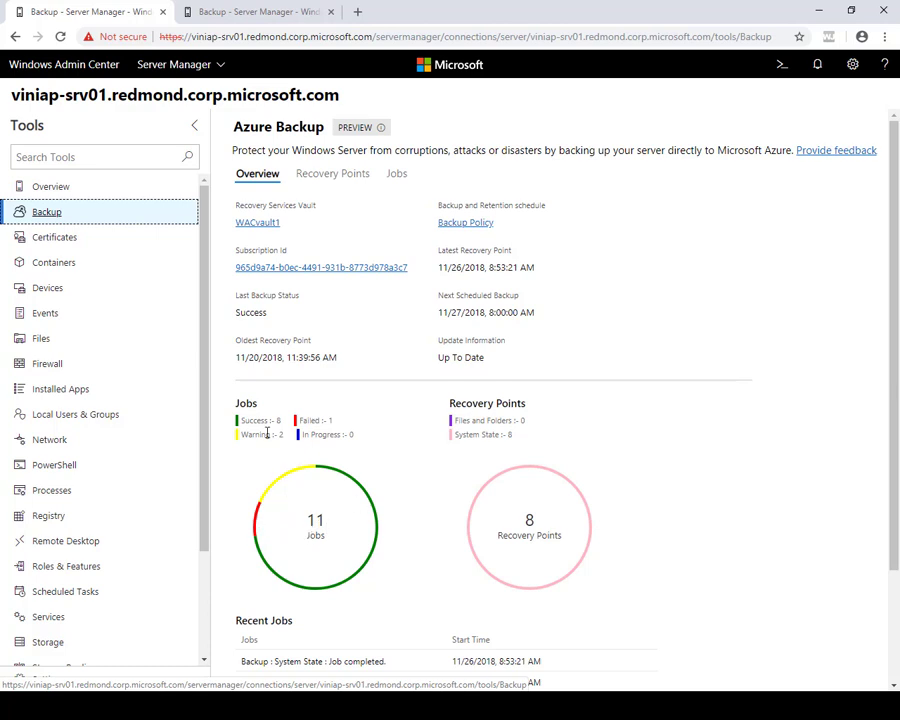
- Review the job status counts and the backup job list, sorting it by start time with the newest first
left_click_drag(261, 420, 301, 416)
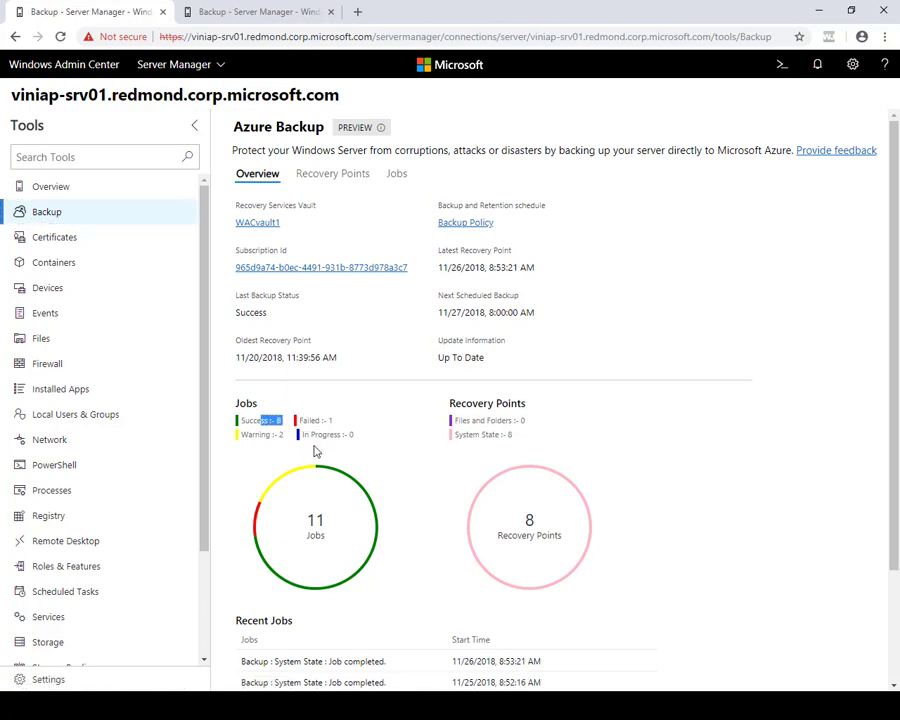
left_click_drag(263, 434, 297, 436)
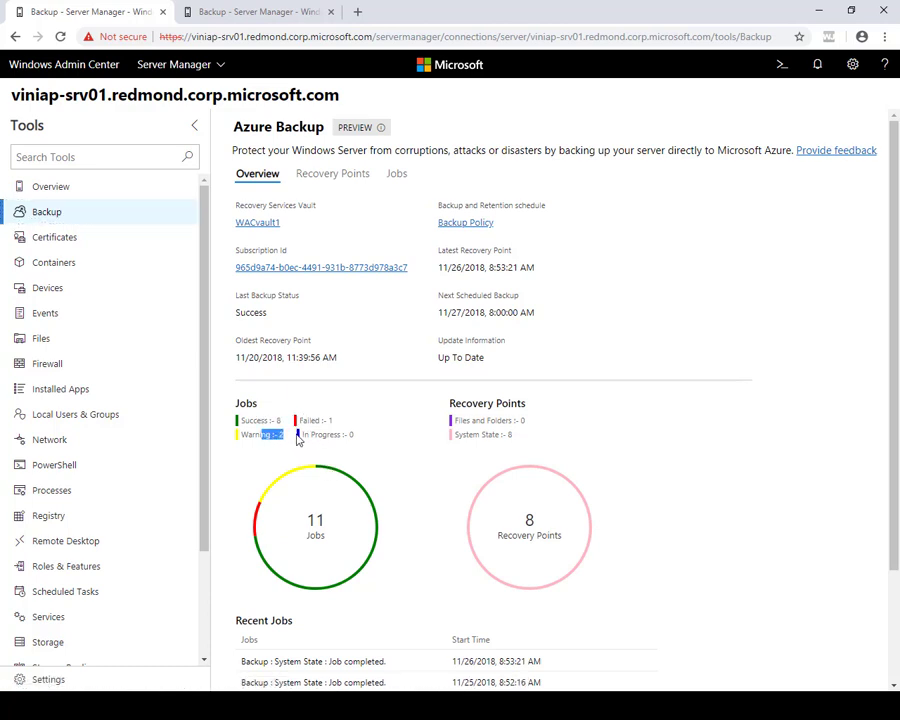
left_click(296, 436)
left_click(399, 177)
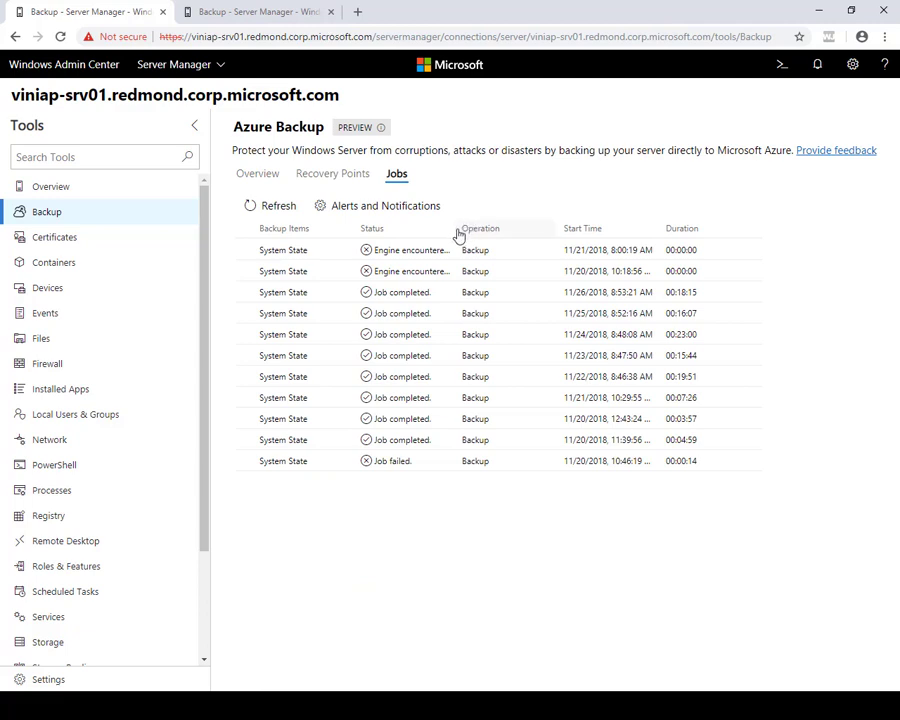
left_click_drag(460, 231, 569, 228)
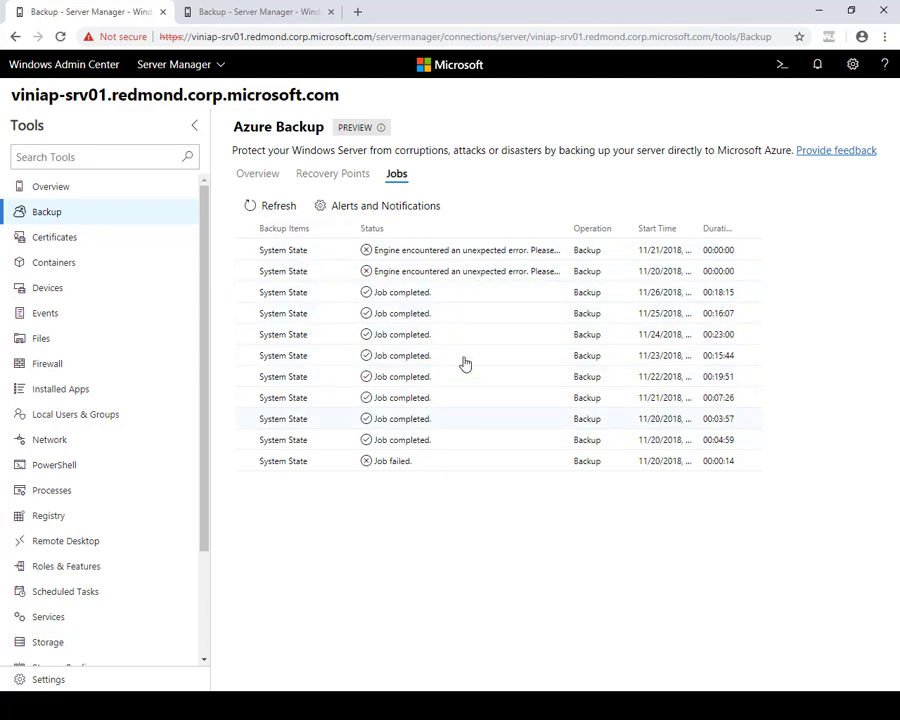
left_click(660, 228)
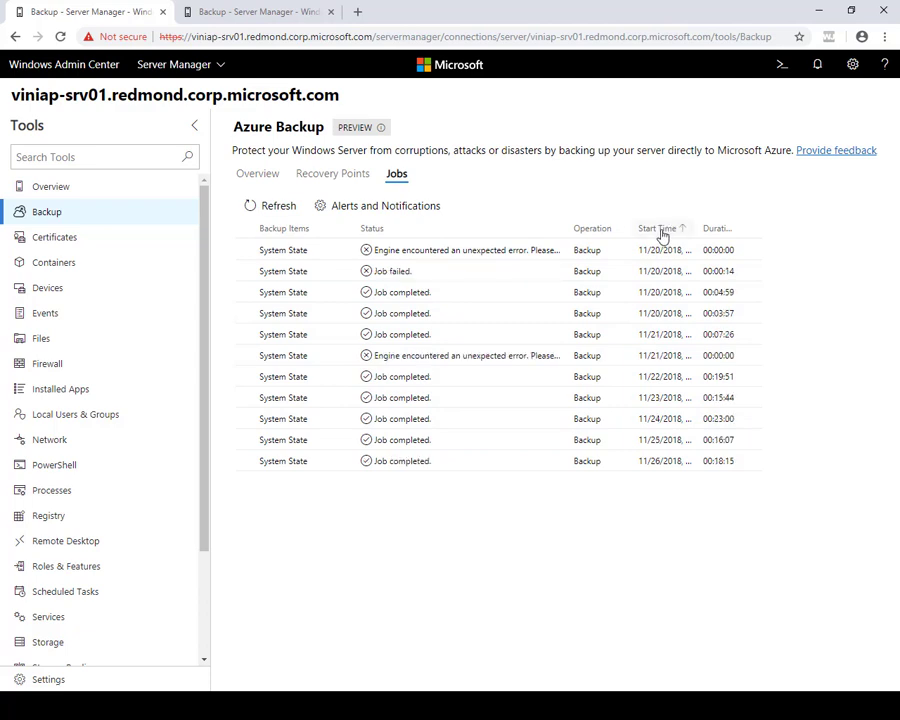
left_click(660, 230)
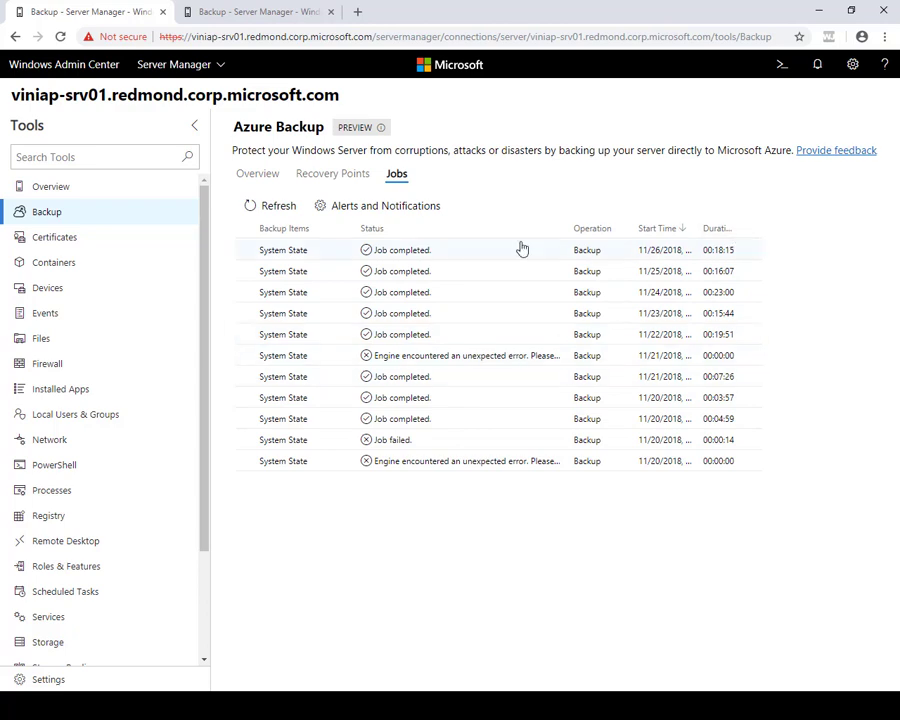
- Examine the Azure Backup overview, its protected items and the available System State recovery points
left_click(260, 176)
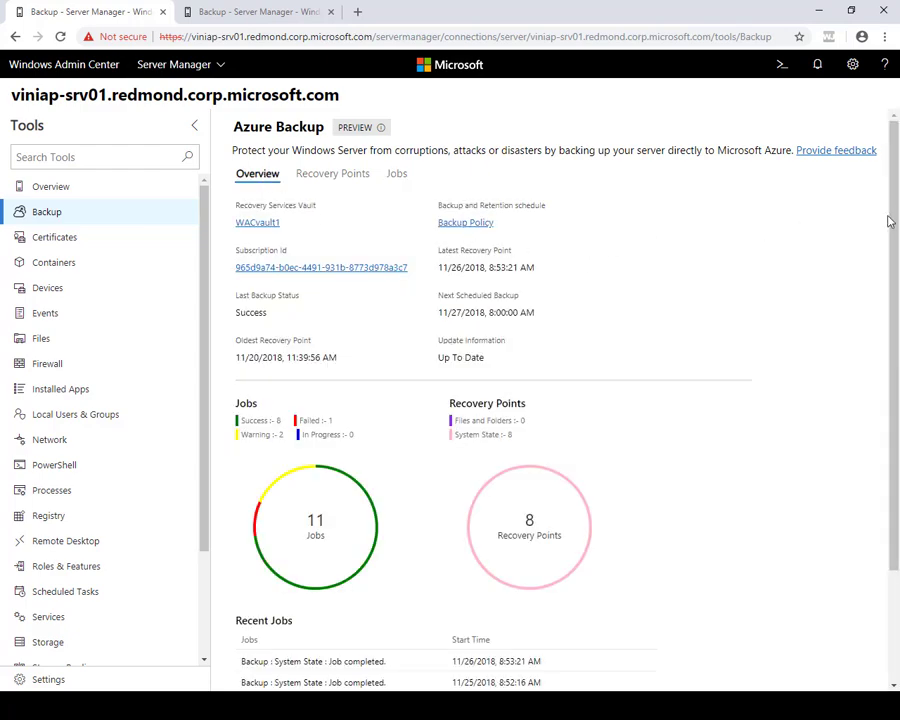
left_click_drag(890, 220, 894, 261)
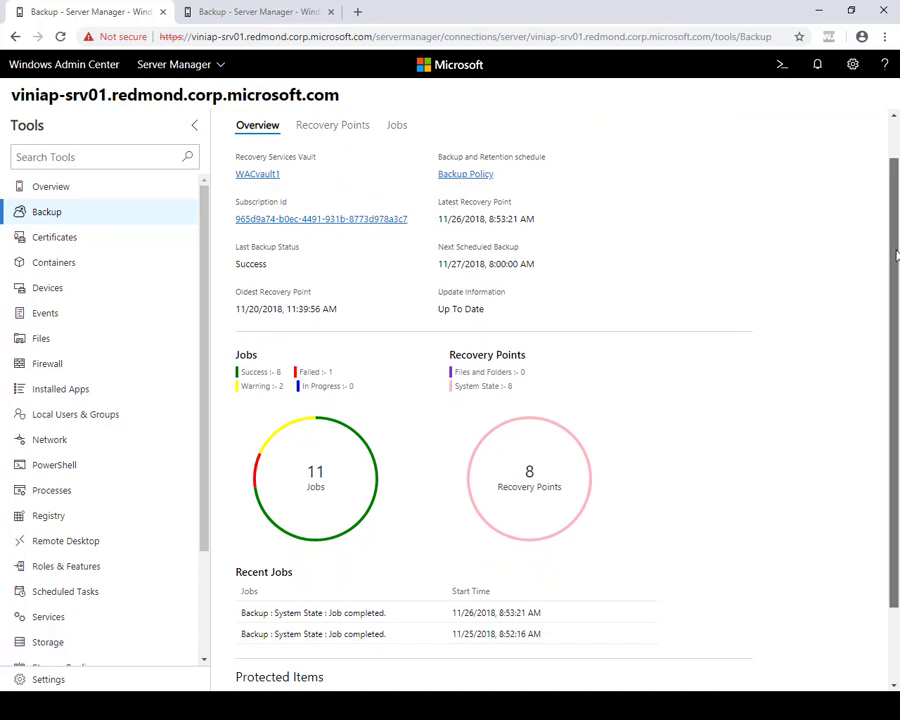
left_click_drag(897, 255, 890, 344)
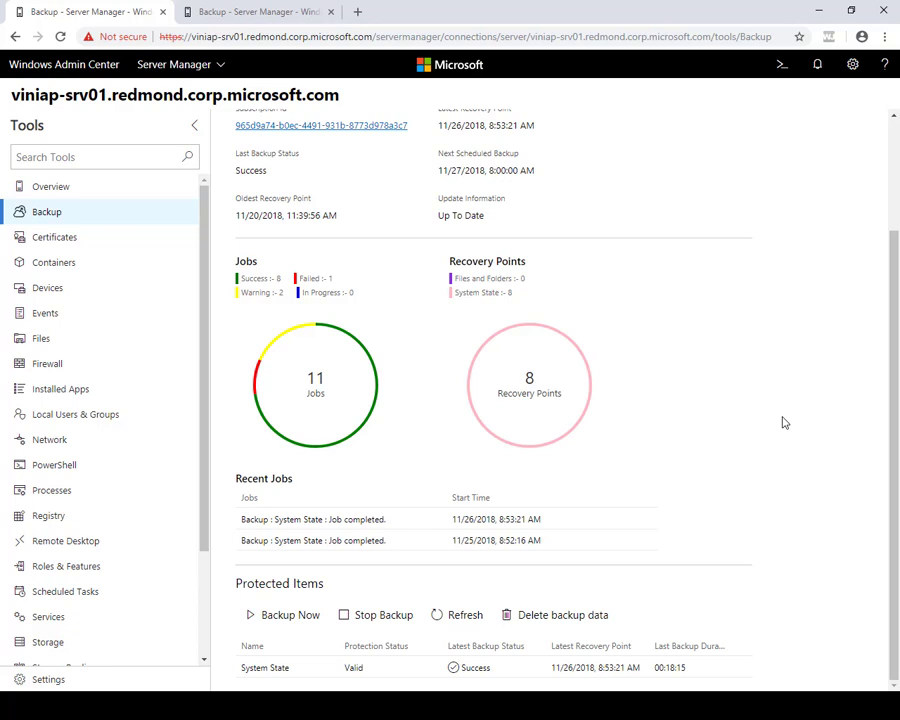
scroll(778, 418, "up", 3)
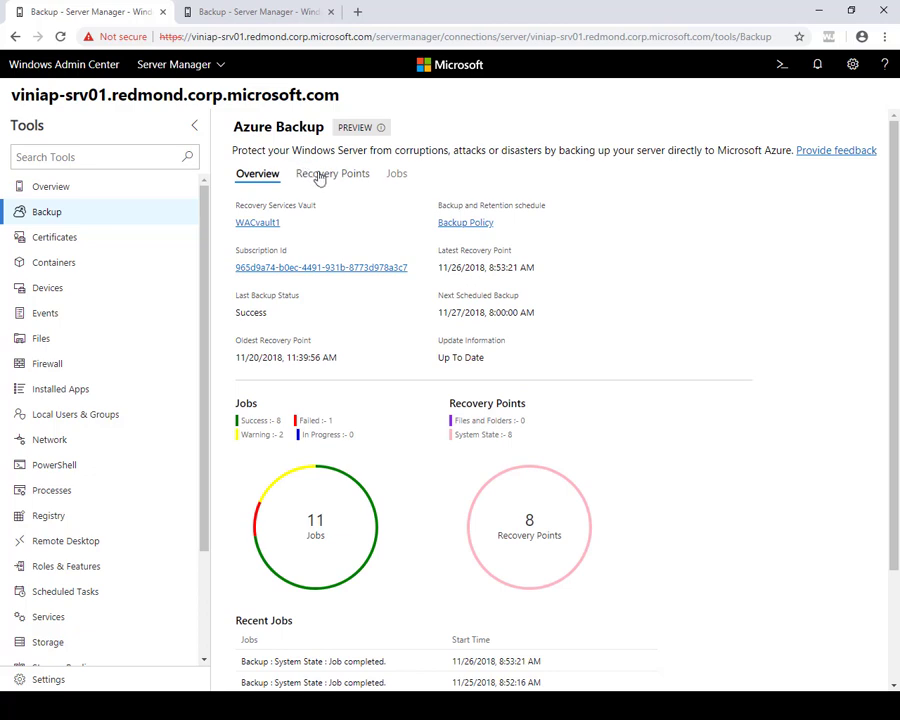
left_click(319, 175)
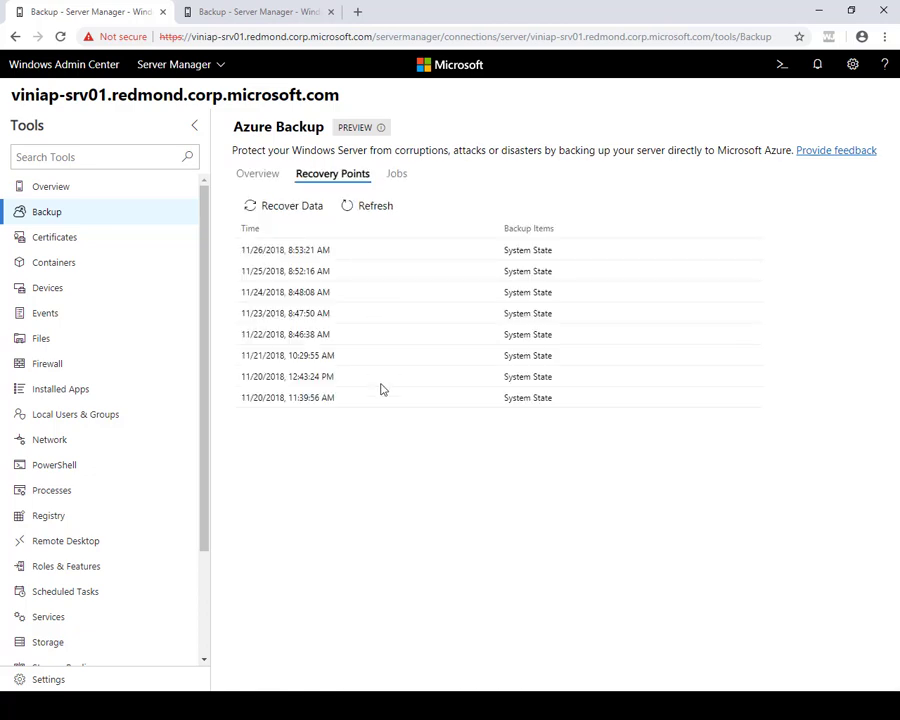
left_click(258, 177)
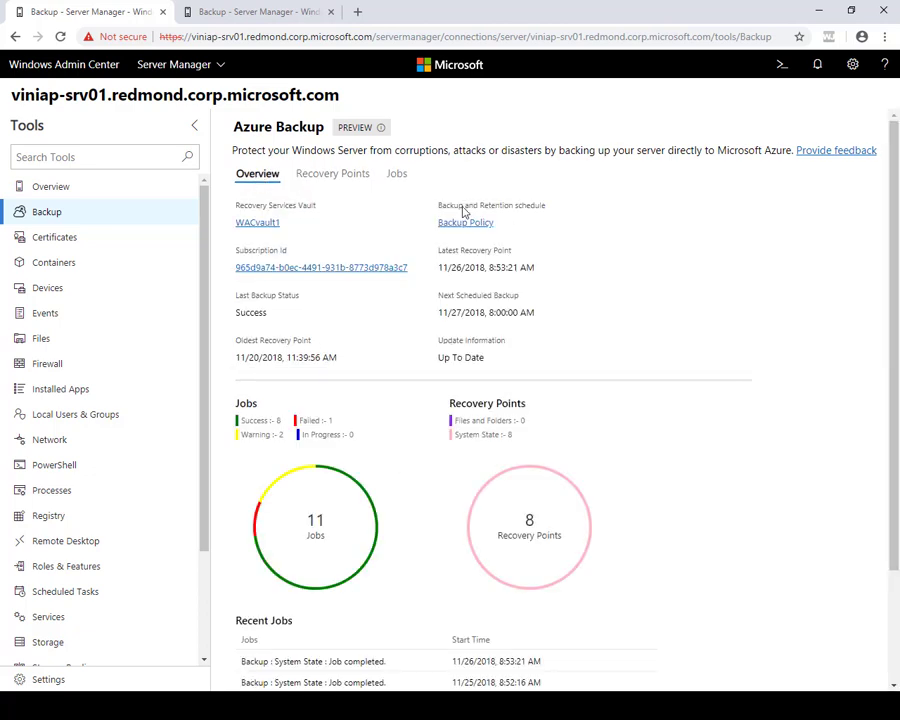
scroll(894, 261, "down", 3)
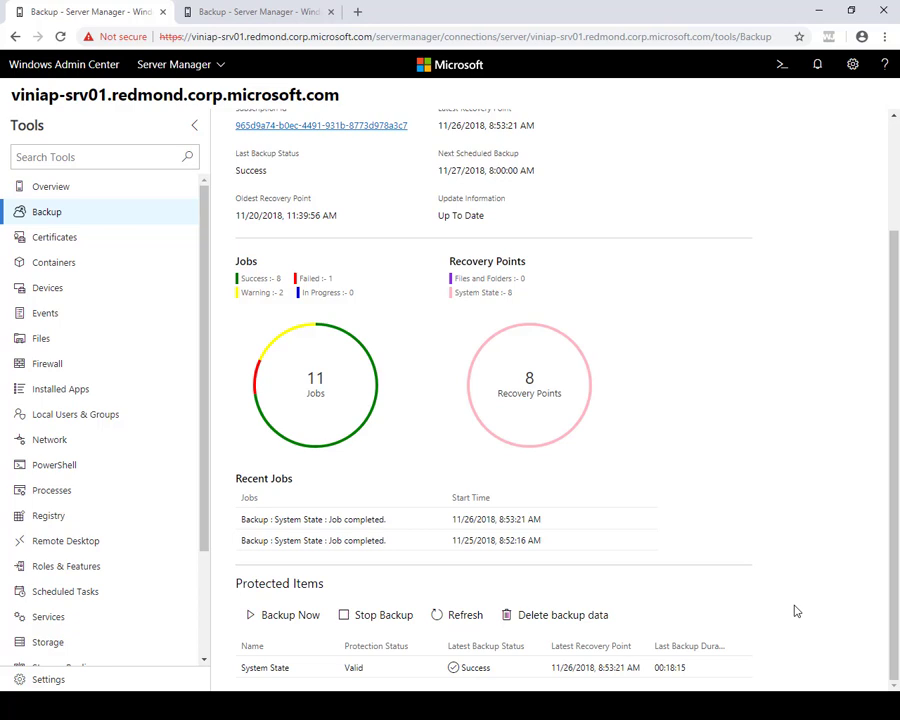
scroll(805, 593, "up", 2)
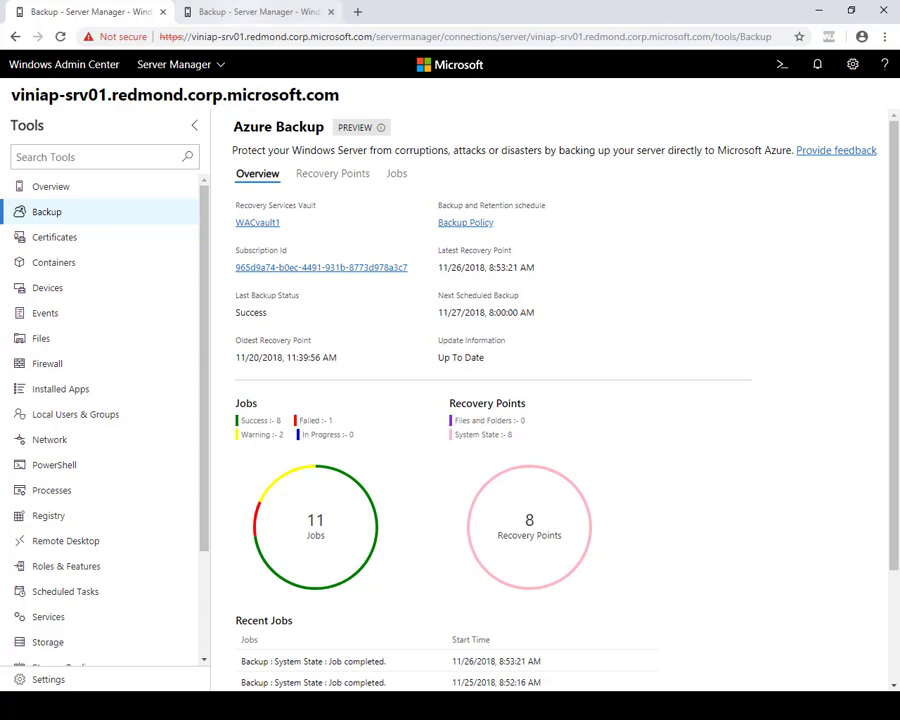
- Switch to server viniap-srv03 and open the inventory of its virtual machines
key("ctrl+Tab")
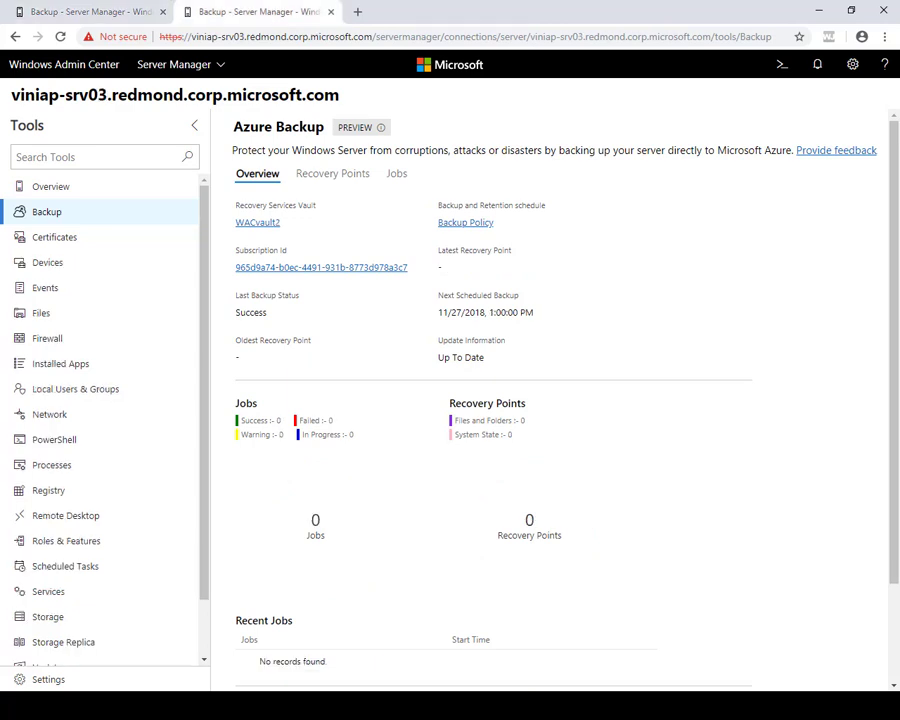
scroll(105, 420, "down", 2)
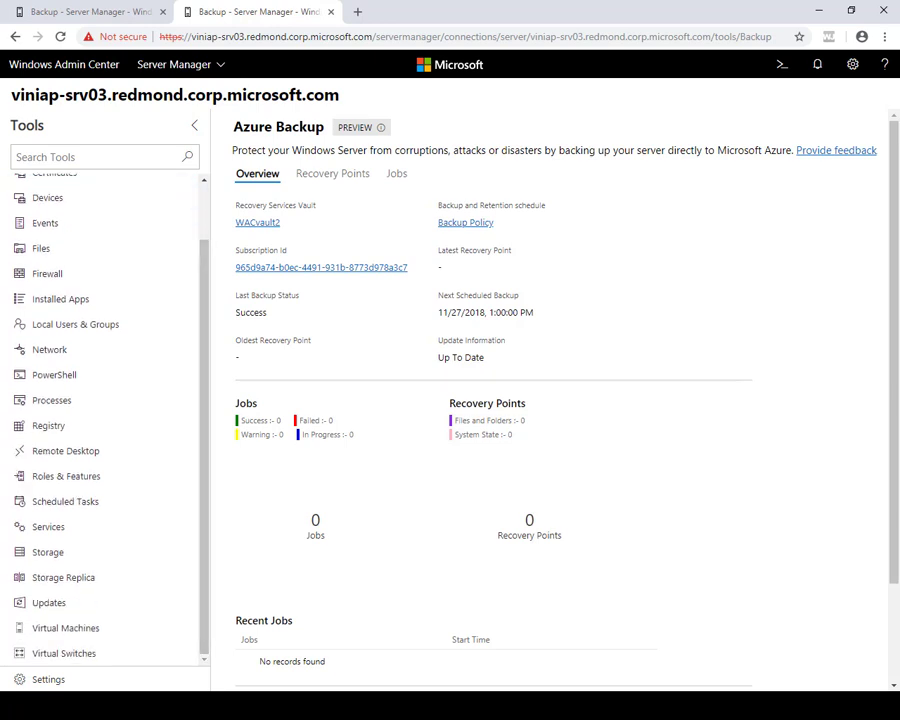
left_click(65, 628)
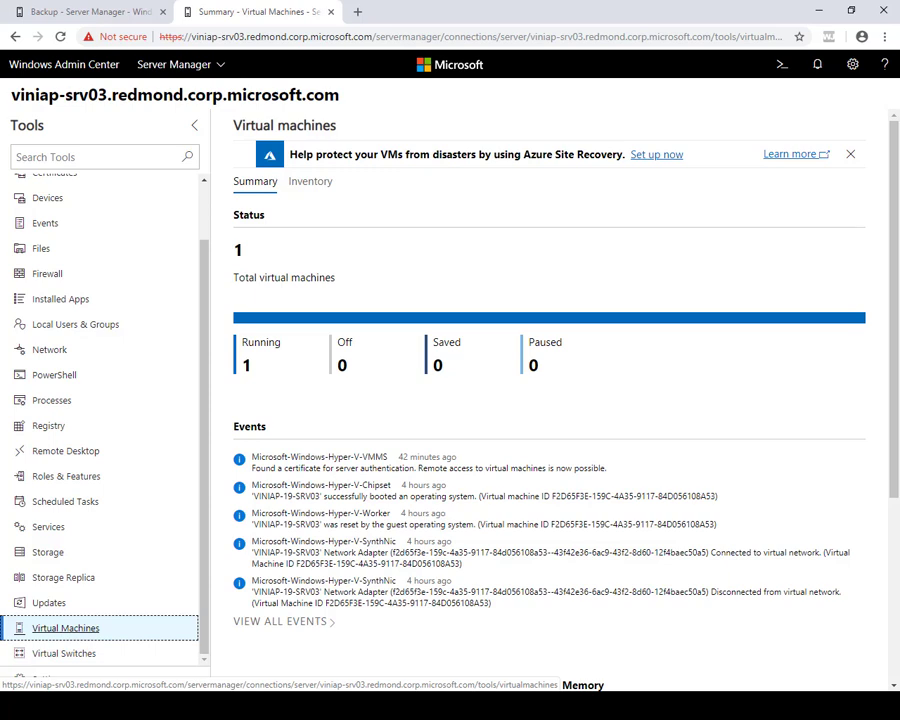
left_click(310, 181)
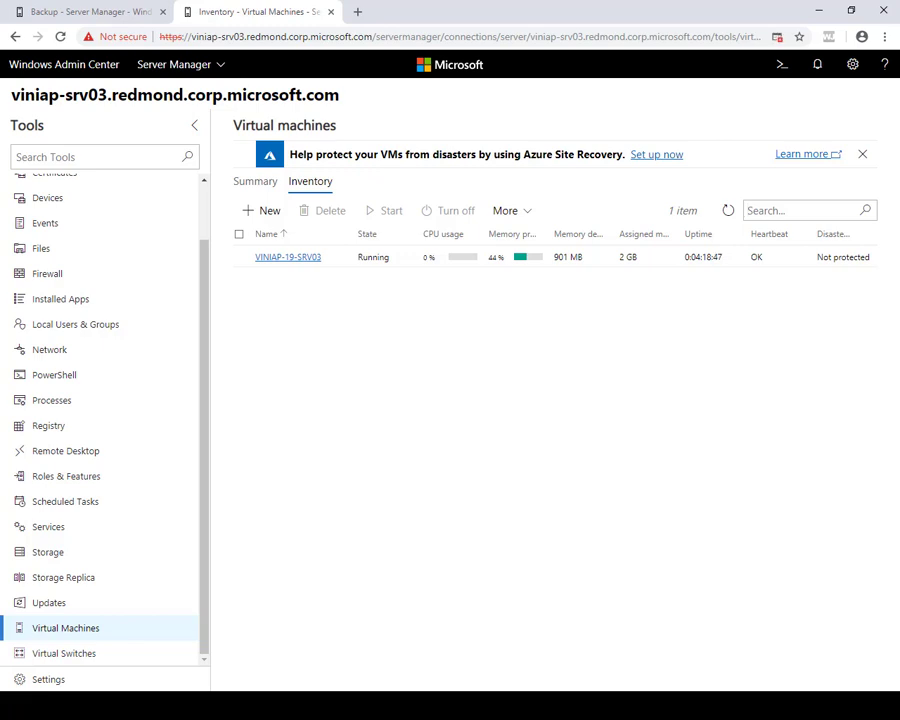
- Start setting up the host with Azure Site Recovery, using the subscription Windows Azure para Visual Studio Ultimate com MSDN
left_click(656, 154)
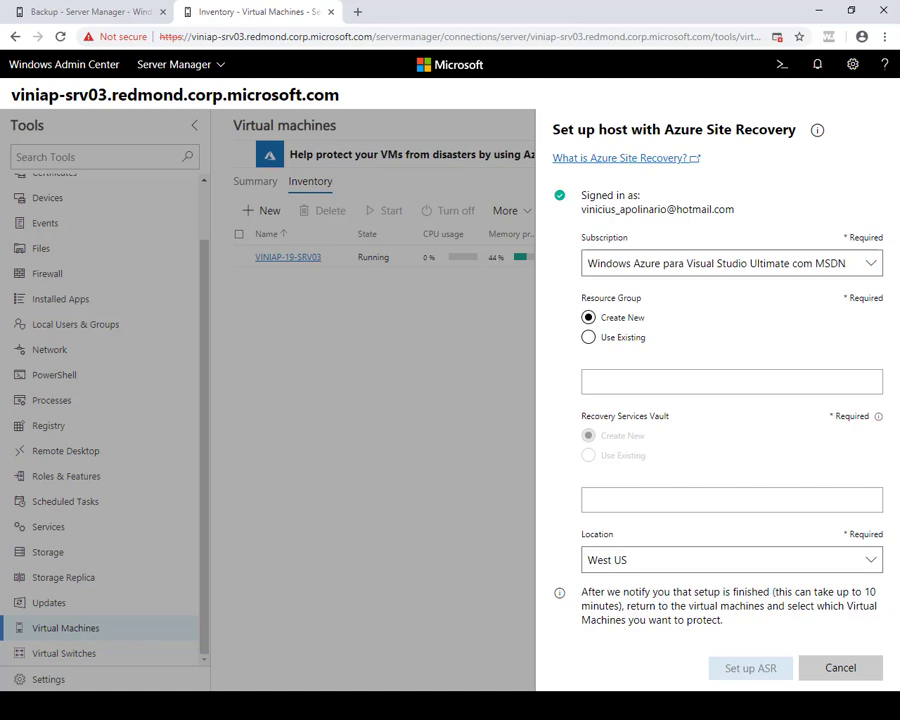
triple_click(657, 209)
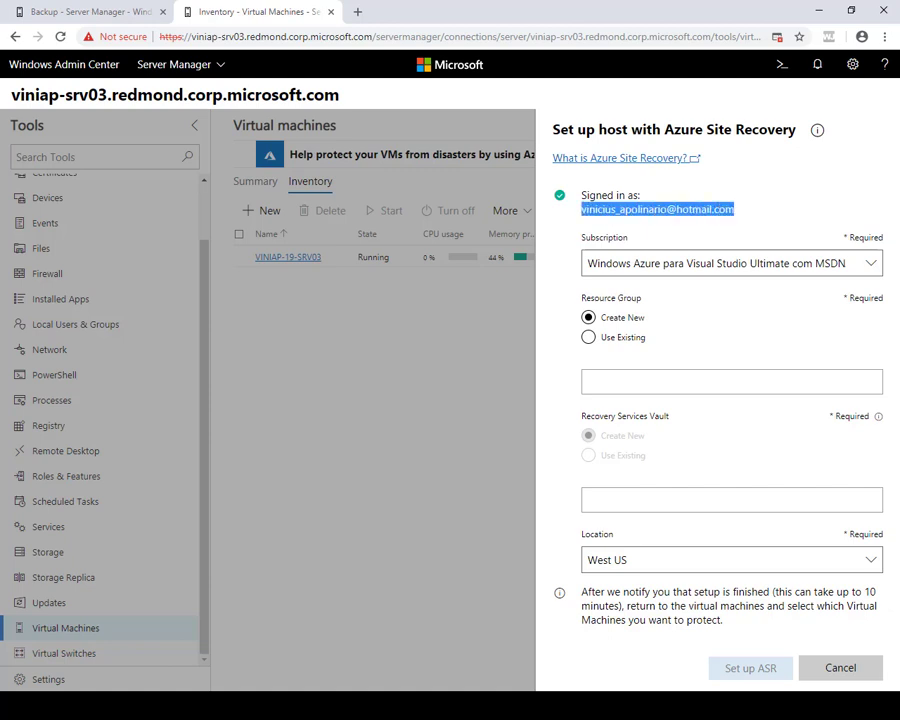
left_click(731, 263)
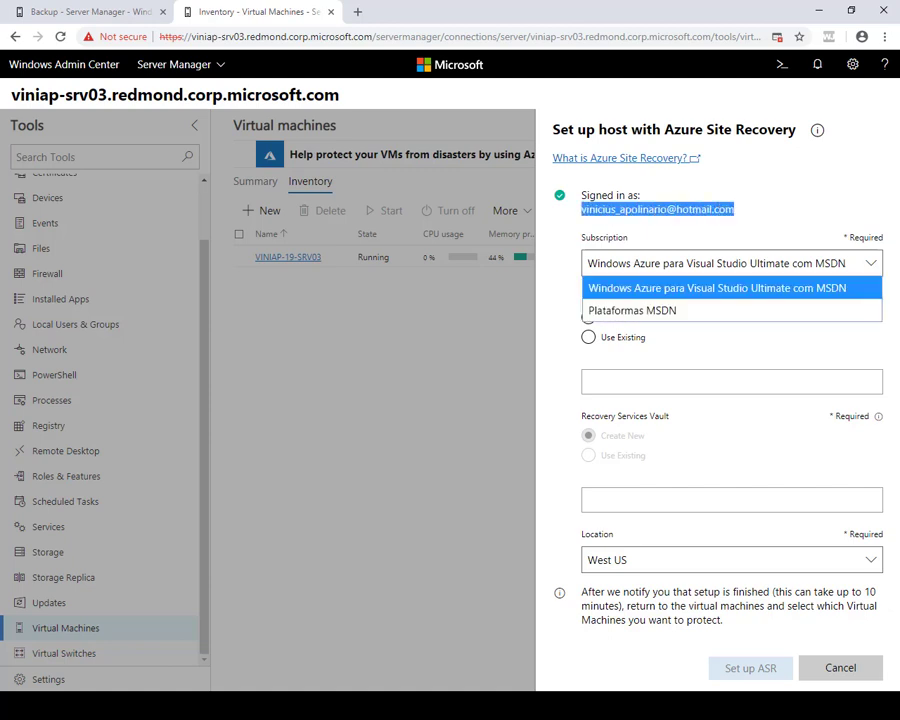
key("Return")
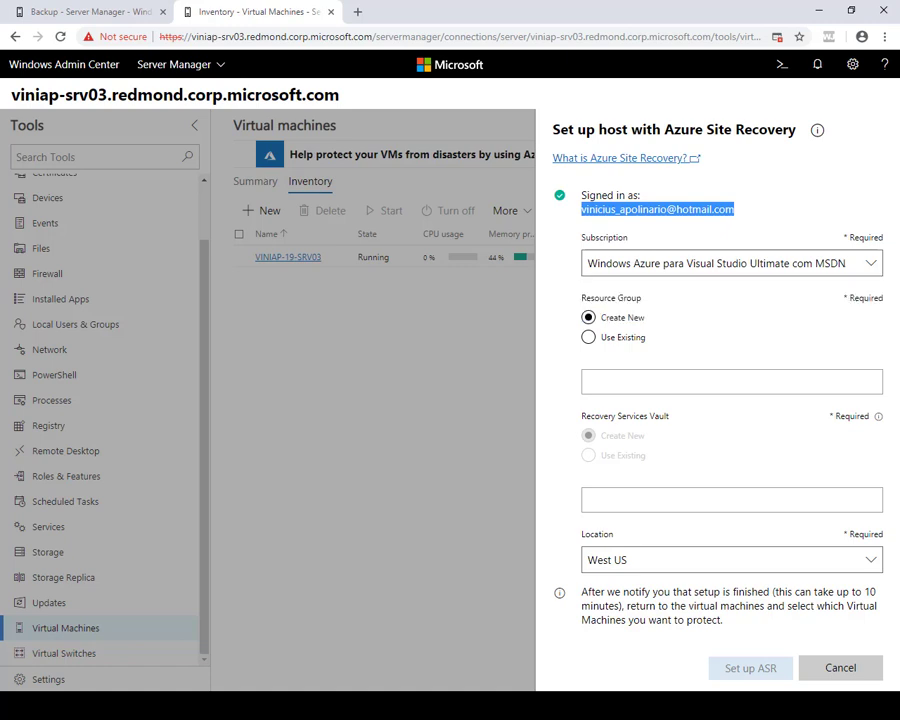
- Name the new resource group for Azure Site Recovery Demo02RG
left_click(731, 382)
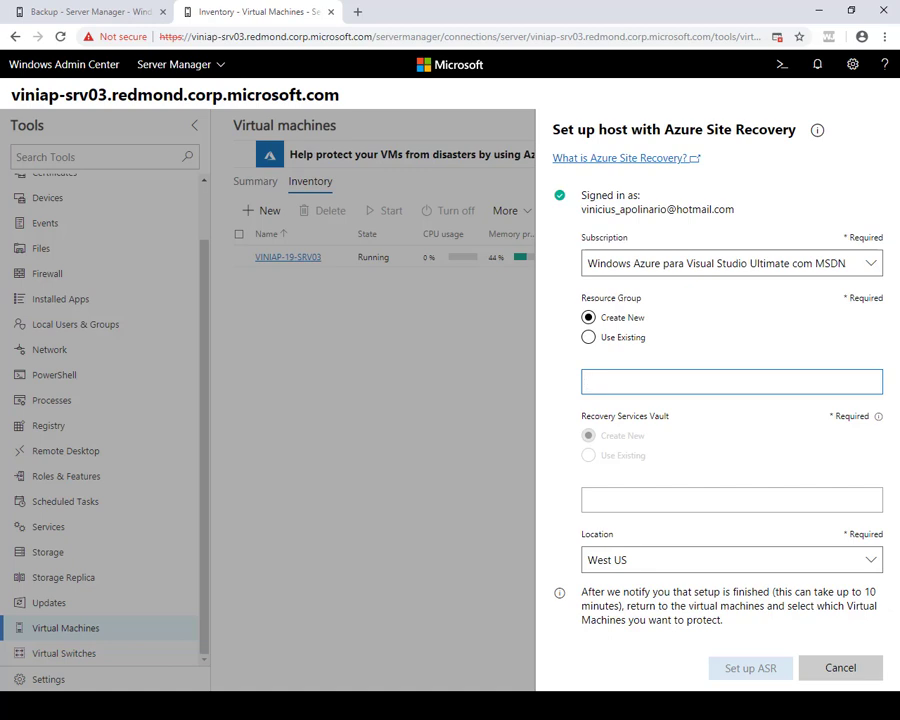
type("DEmo02")
key("BackSpace")
key("BackSpace")
key("BackSpace")
key("BackSpace")
key("BackSpace")
type("emo02RG")
left_click(732, 500)
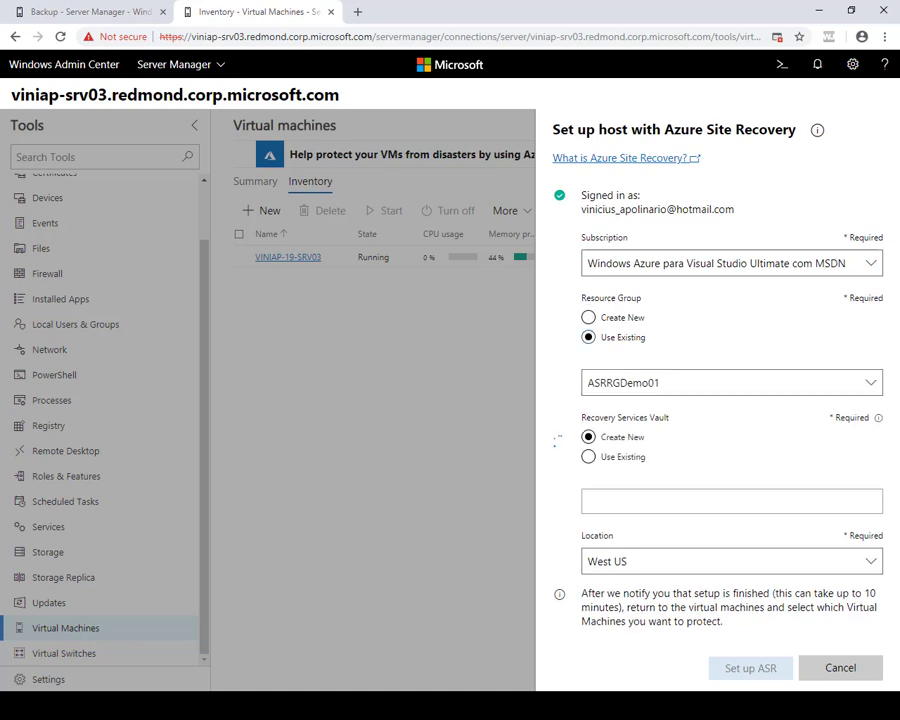
- Look through the existing resource groups and Recovery Services vaults that could be reused for Site Recovery
left_click(732, 383)
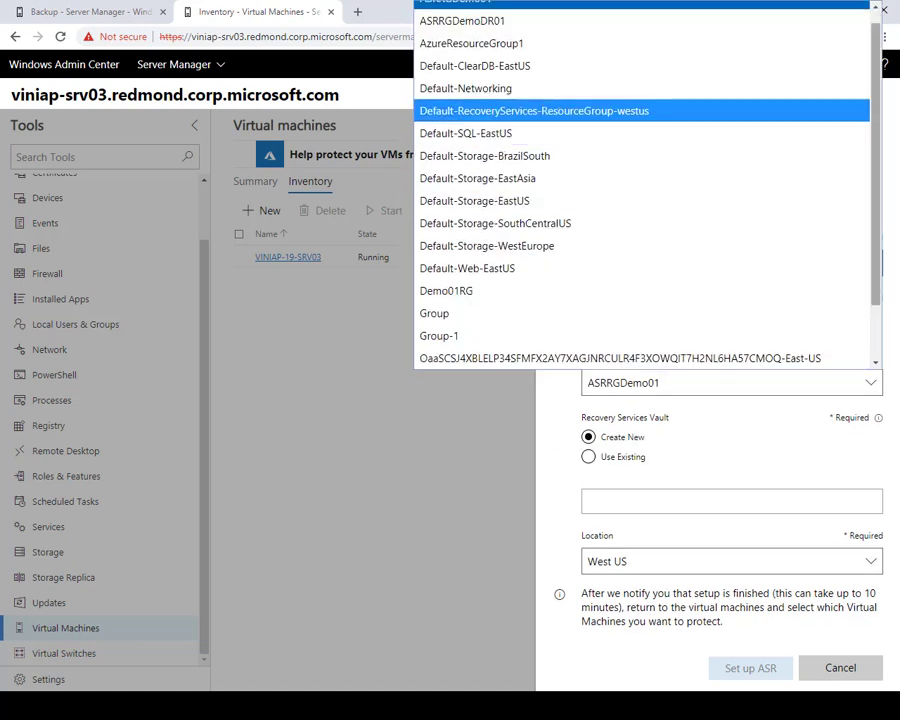
scroll(641, 200, "down", 2)
scroll(641, 200, "up", 3)
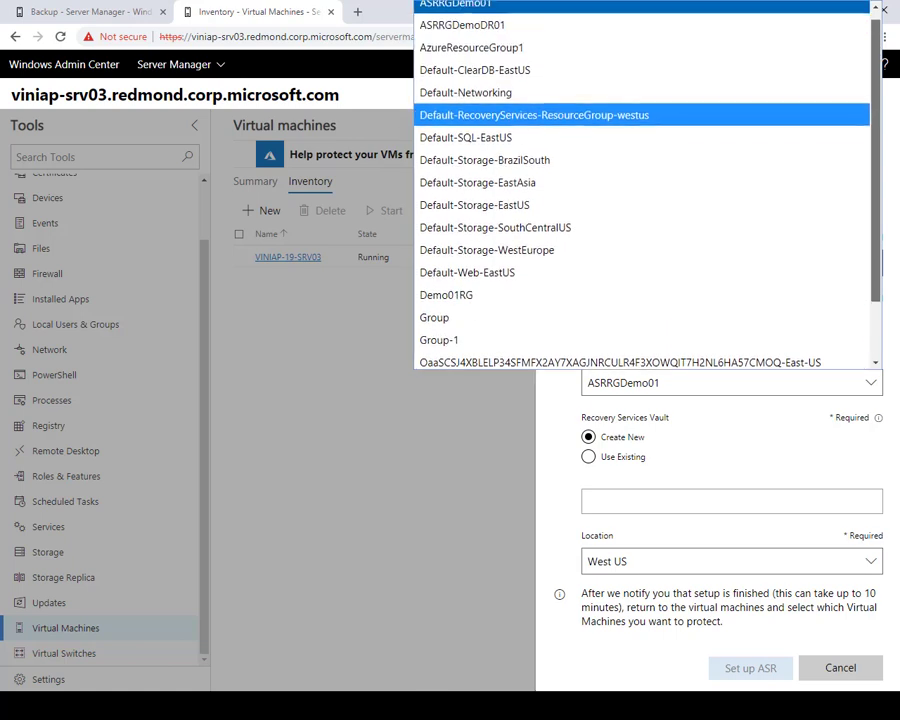
key("Escape")
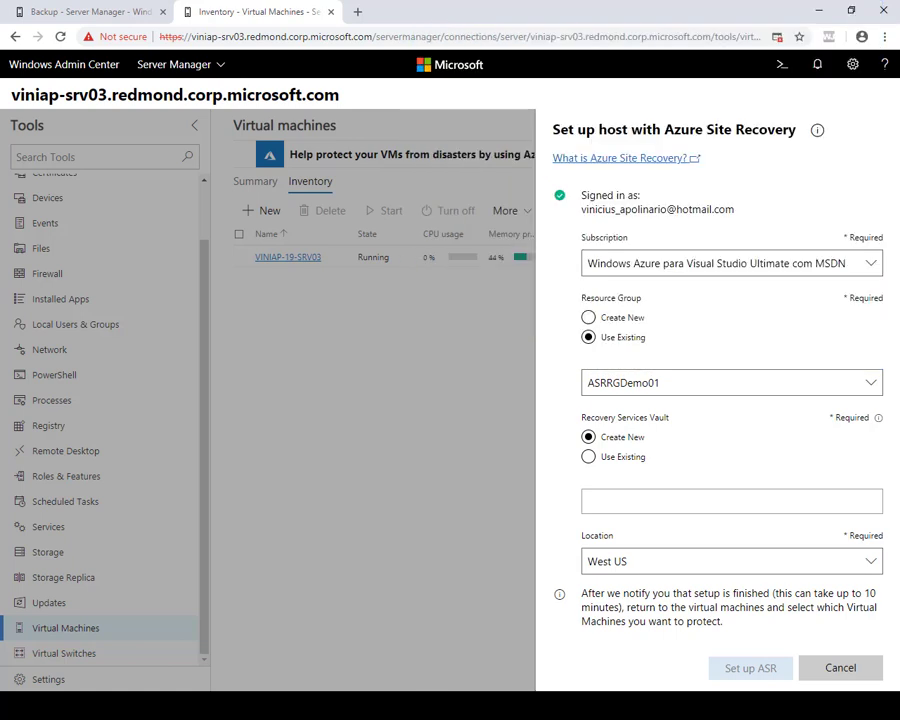
left_click(589, 457)
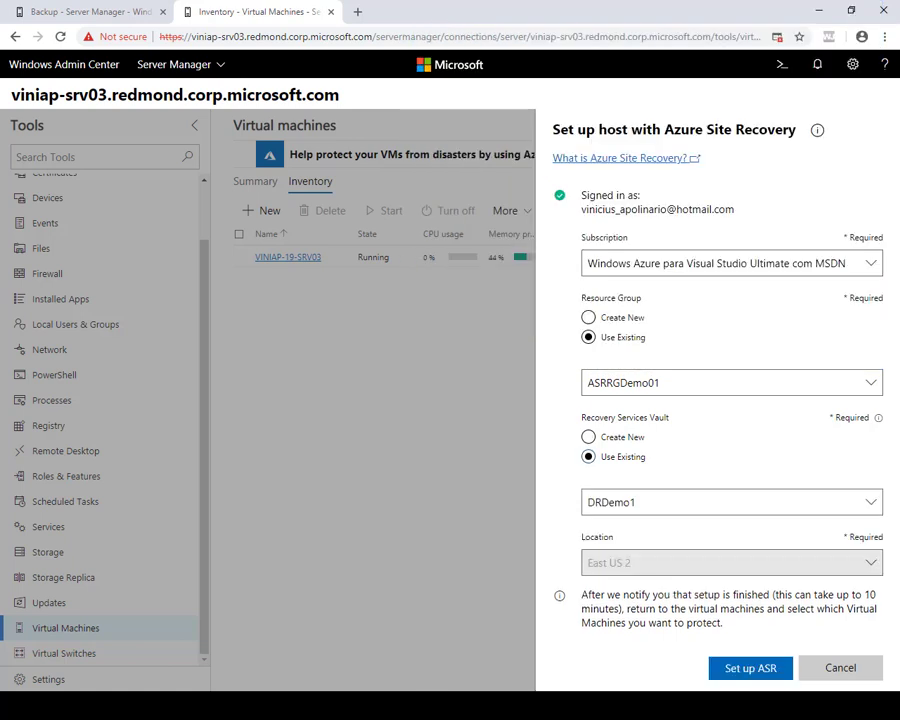
left_click(731, 502)
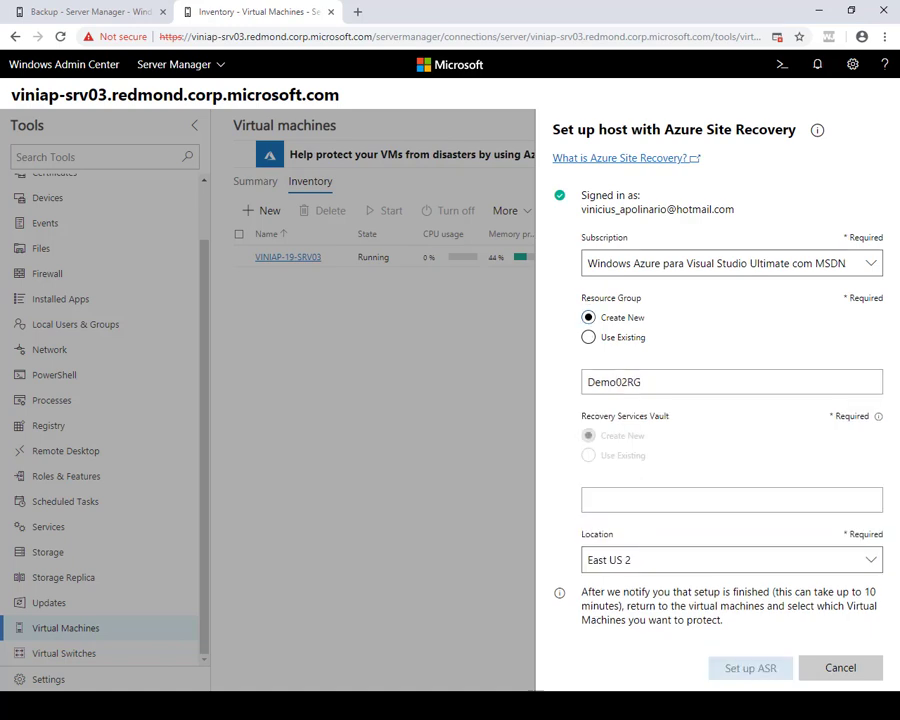
- Name the new Recovery Services vault for Azure Site Recovery Demo02Vault
left_click(700, 382)
left_click(731, 500)
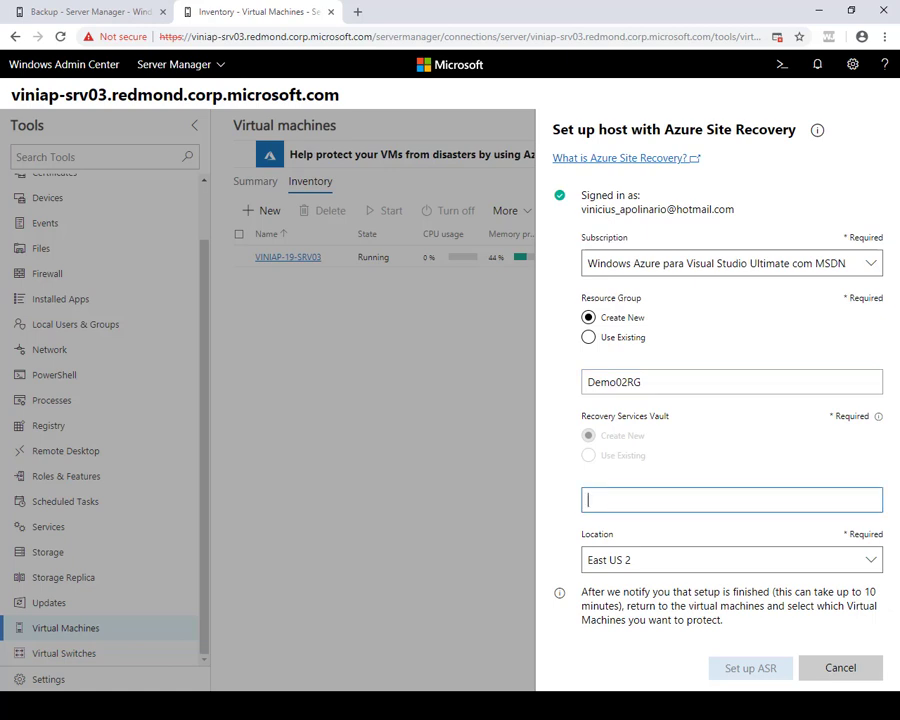
type("Demo")
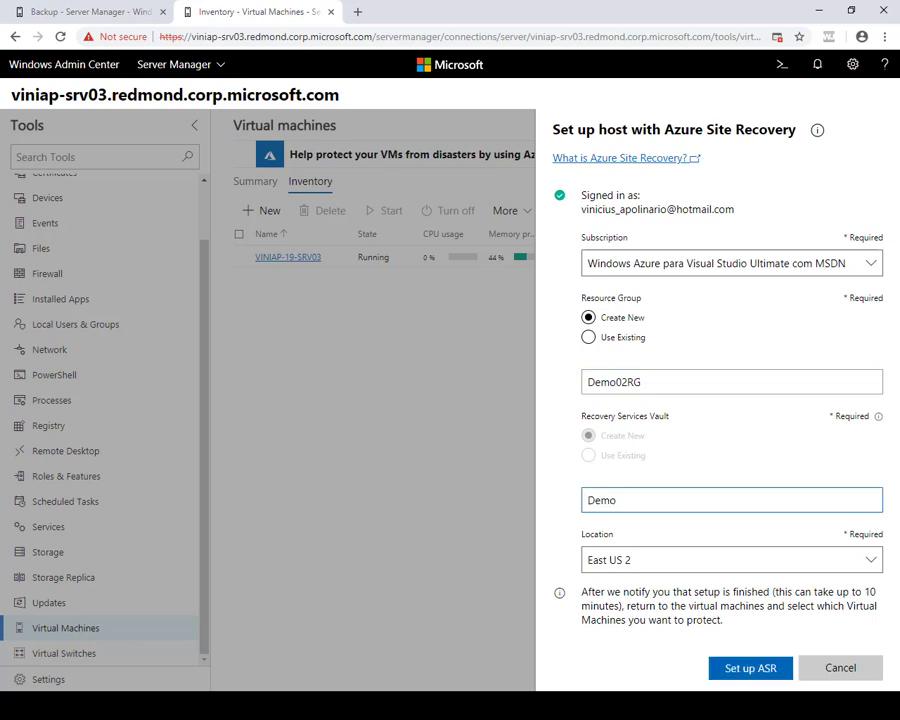
type("02Vault")
- Set the Site Recovery location to West US 2 and start the ASR setup of the host
key("Tab")
key("alt+Down")
scroll(700, 467, "down", 2)
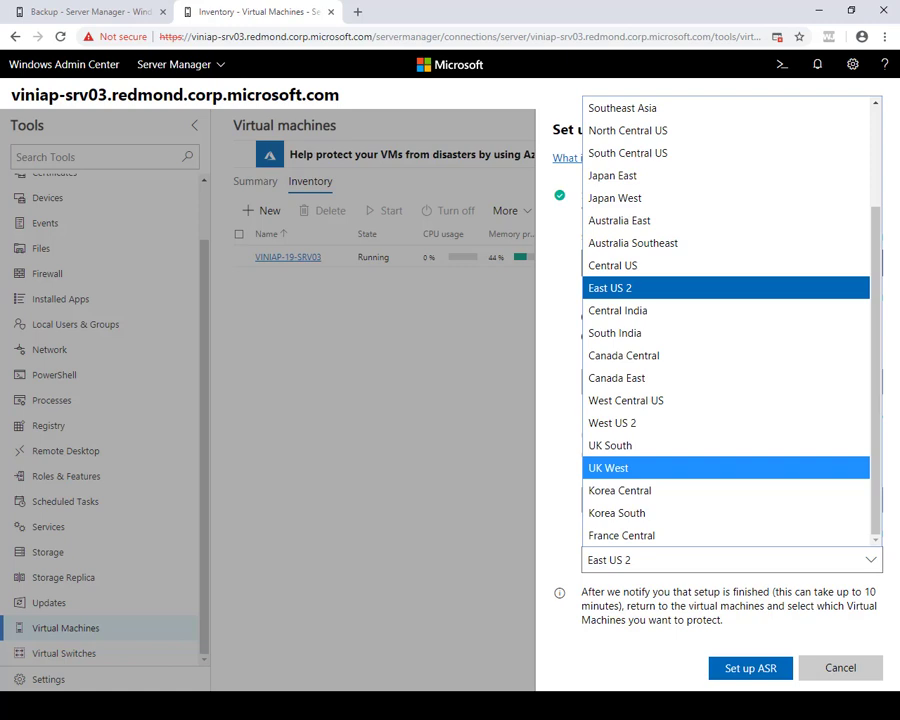
left_click(612, 422)
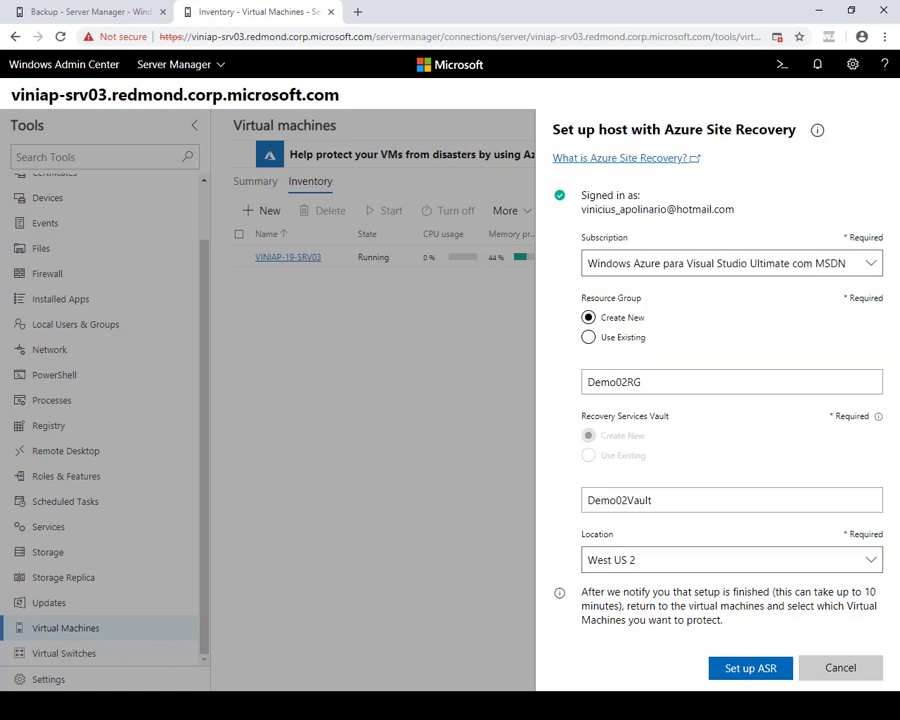
left_click(750, 668)
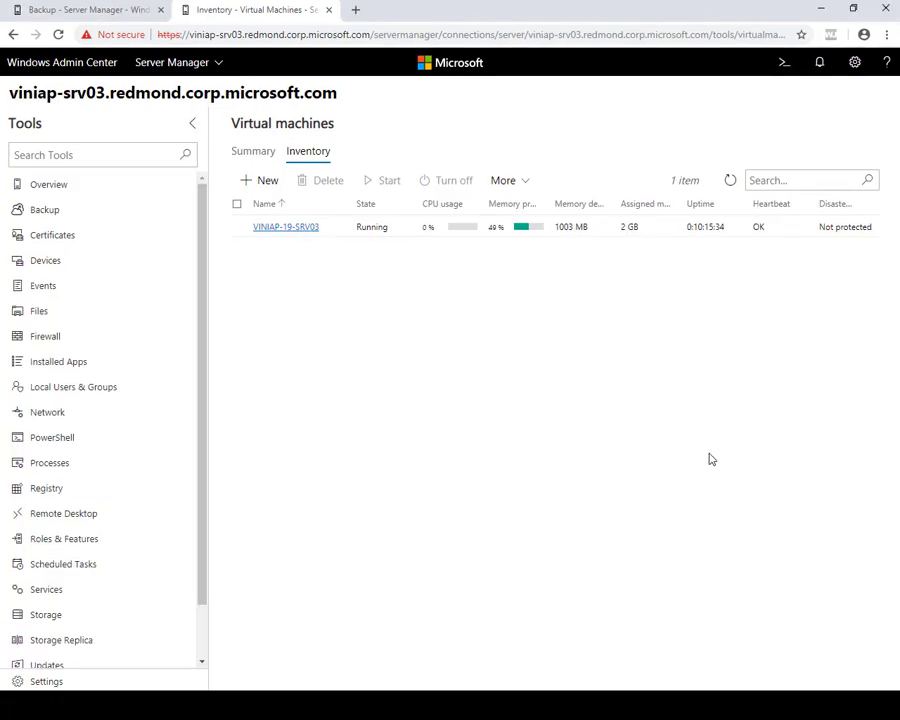
- Switch to server viniap-srv01 and open the inventory of its virtual machines
left_click(112, 16)
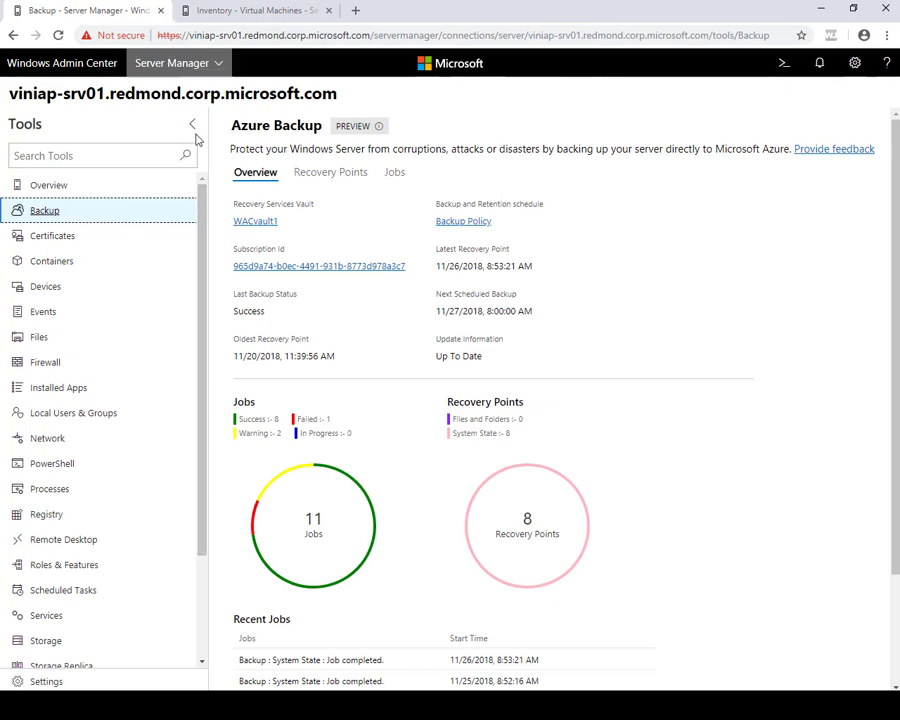
left_click_drag(199, 219, 200, 337)
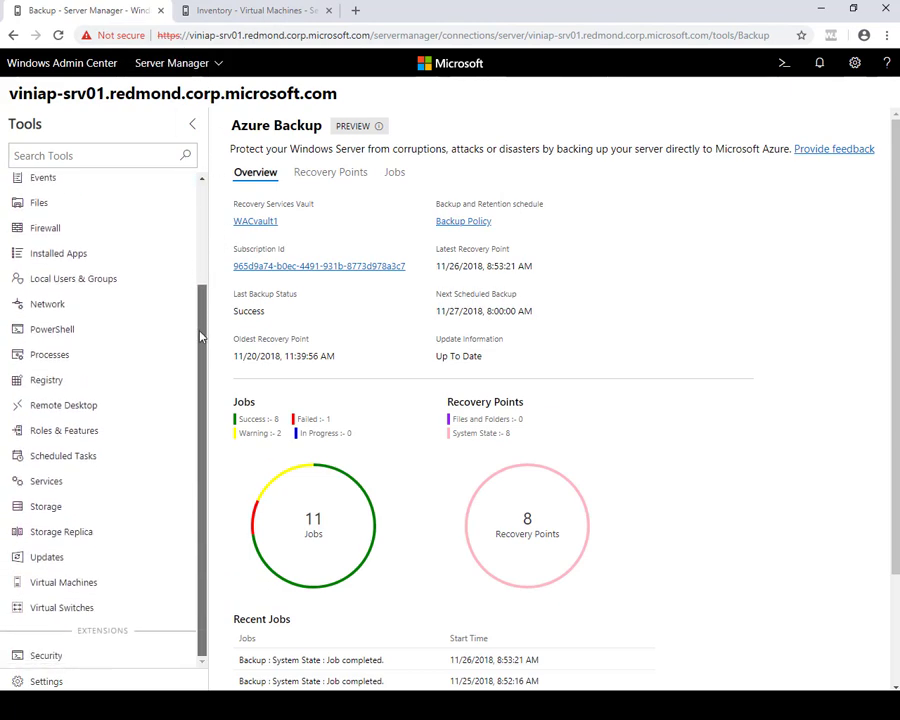
left_click(113, 586)
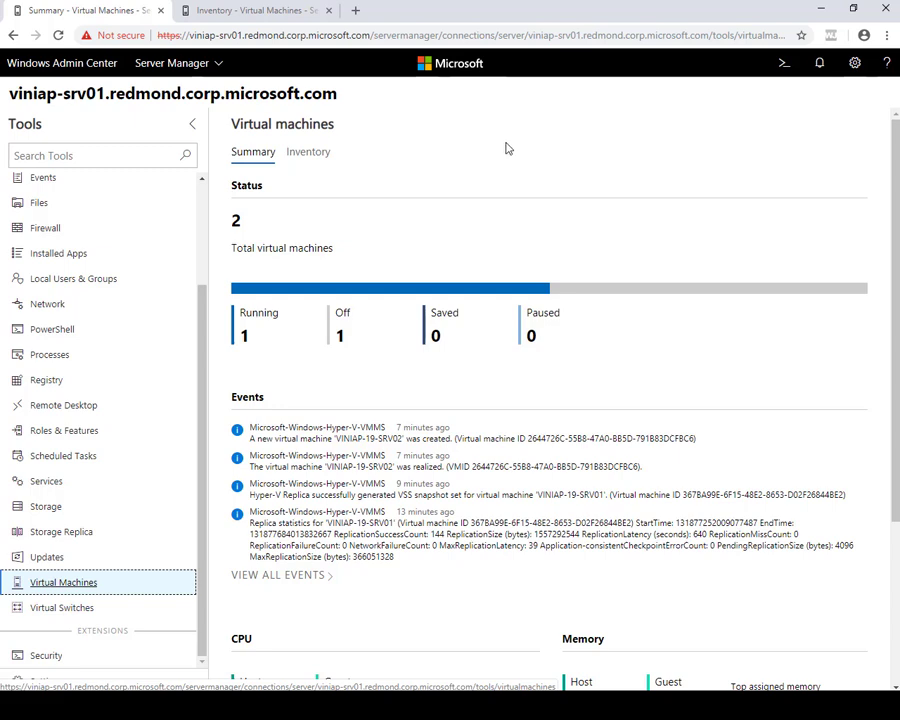
left_click(318, 160)
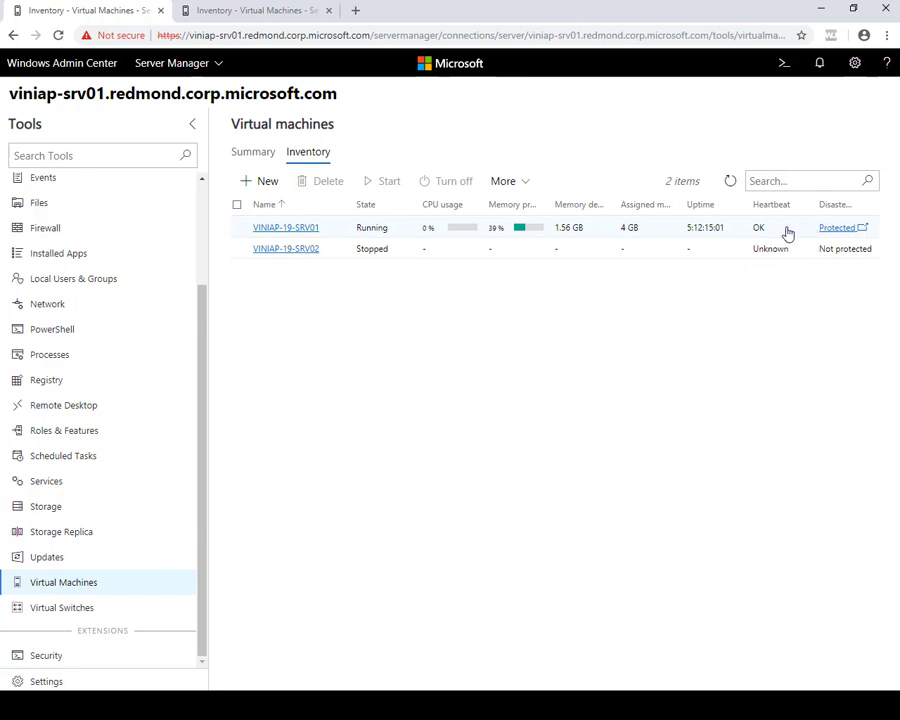
- Start protecting the virtual machine VINIAP-19-SRV02 with Azure Site Recovery
left_click(237, 250)
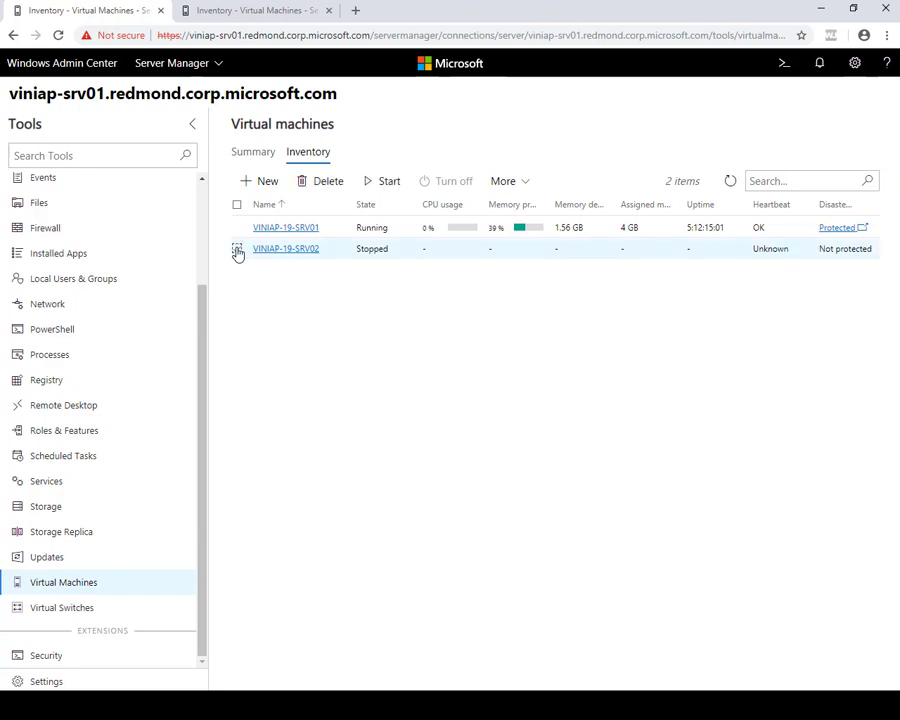
left_click(512, 185)
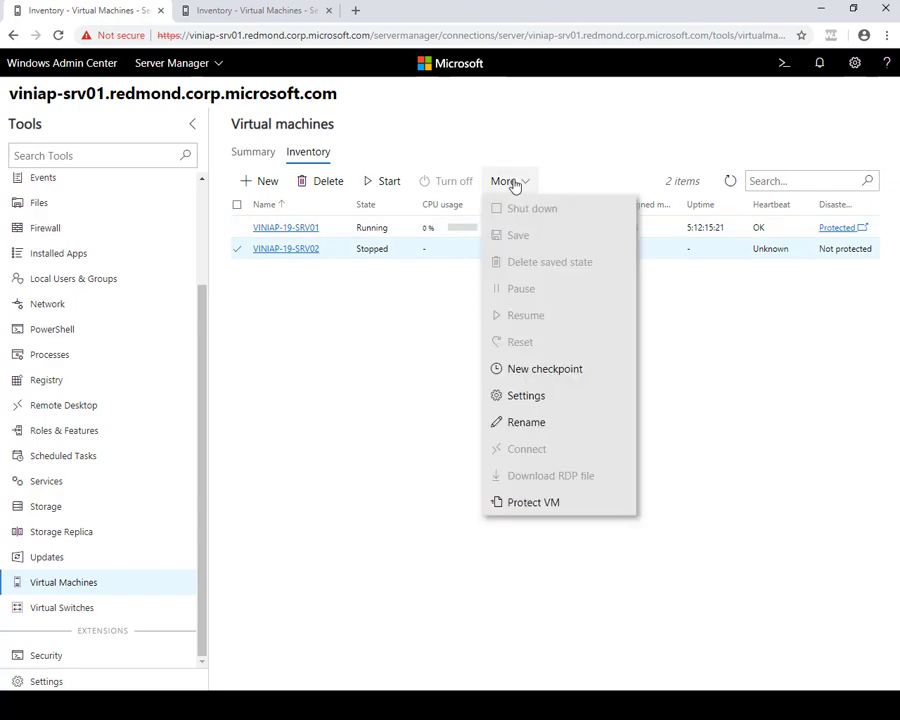
left_click(553, 504)
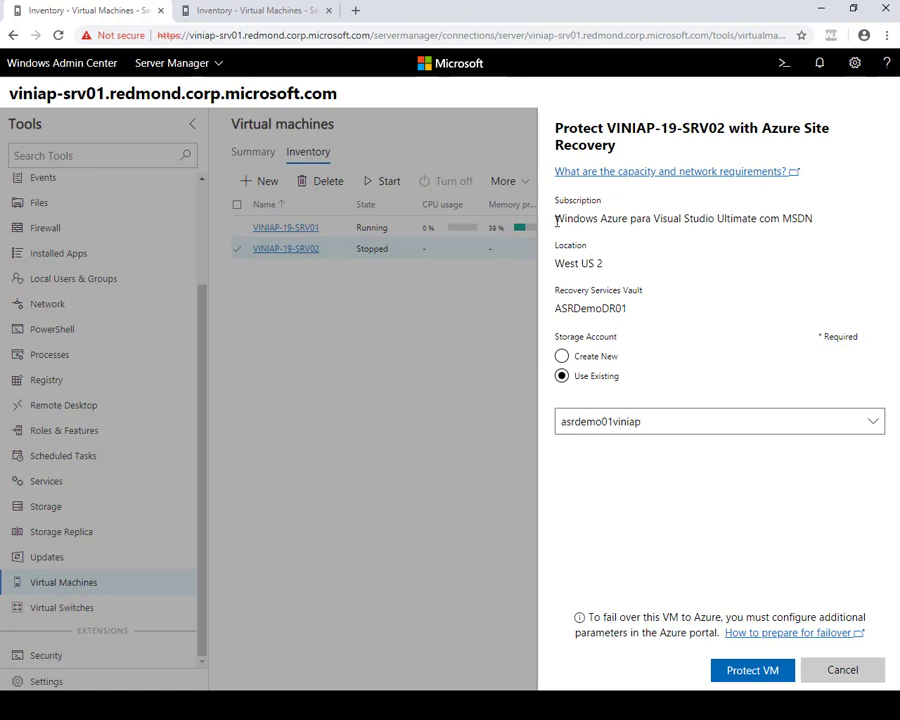
- Review the subscription, the Recovery Services vault and the option to create a new storage account for protecting VINIAP-19-SRV02
left_click_drag(556, 218, 818, 226)
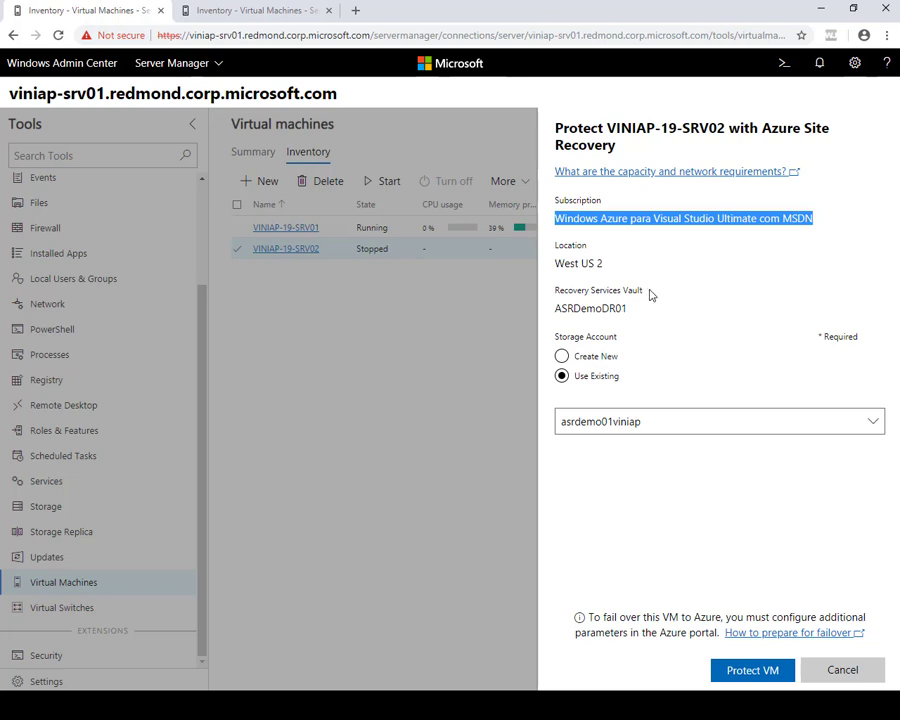
left_click_drag(644, 291, 555, 295)
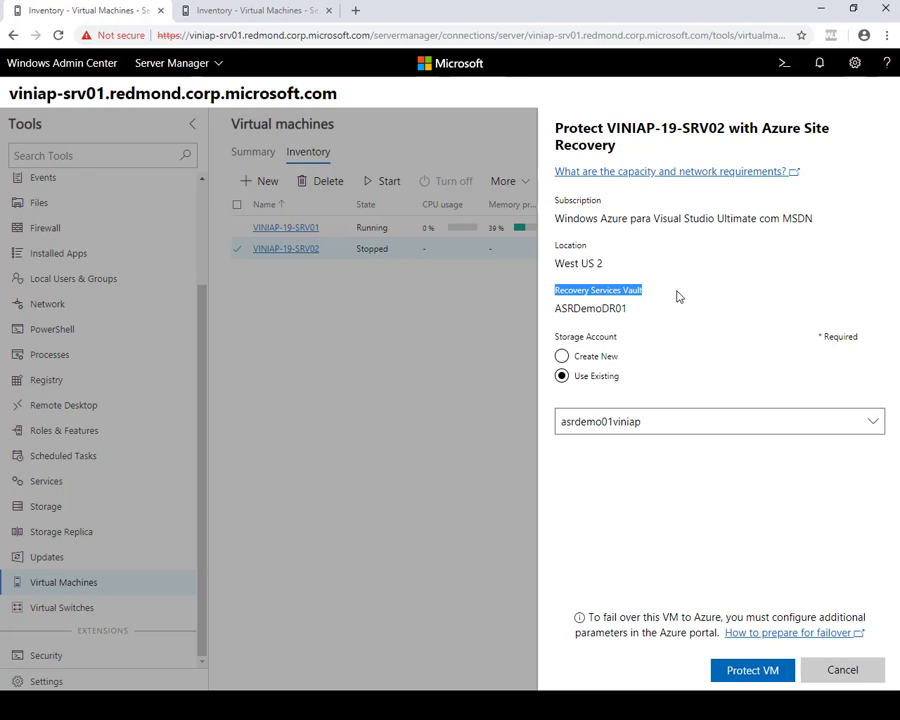
left_click(578, 357)
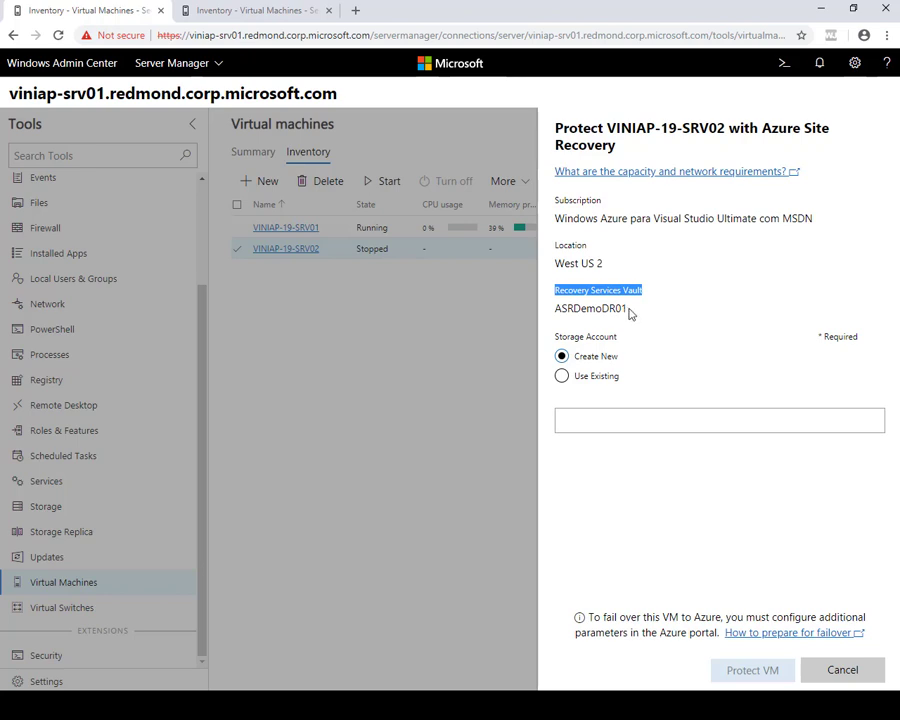
left_click_drag(628, 309, 553, 310)
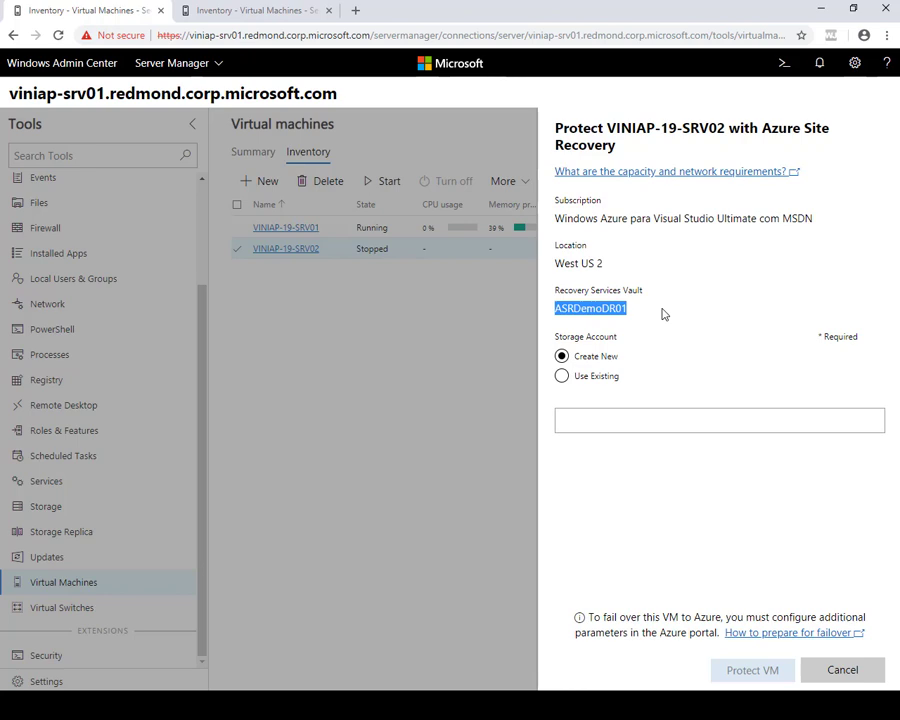
- Use the existing storage account asrdemo01viniap and submit the protection of VINIAP-19-SRV02
left_click(600, 379)
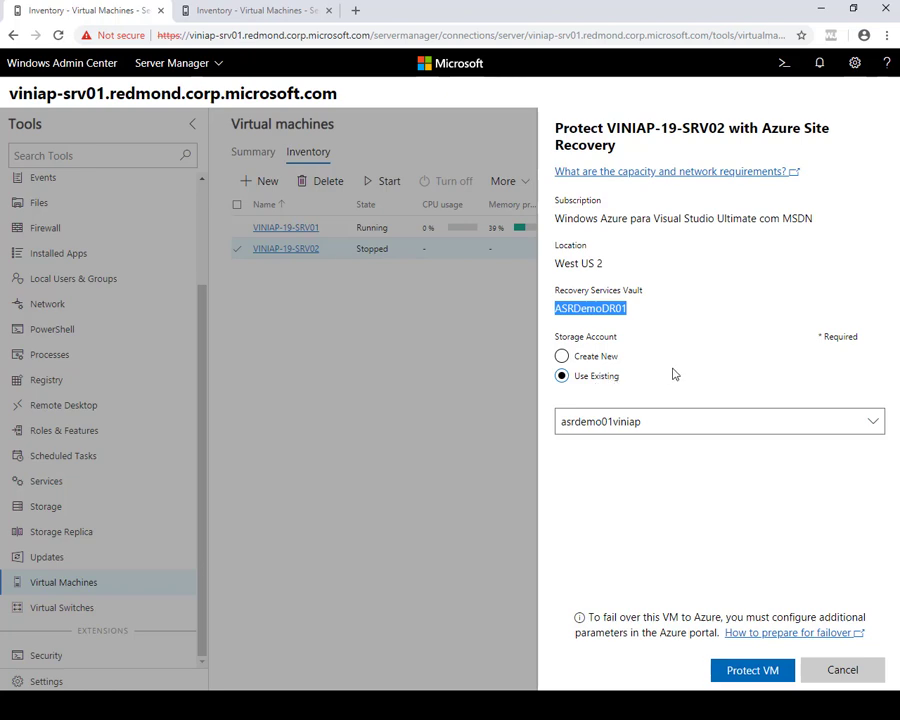
left_click(655, 428)
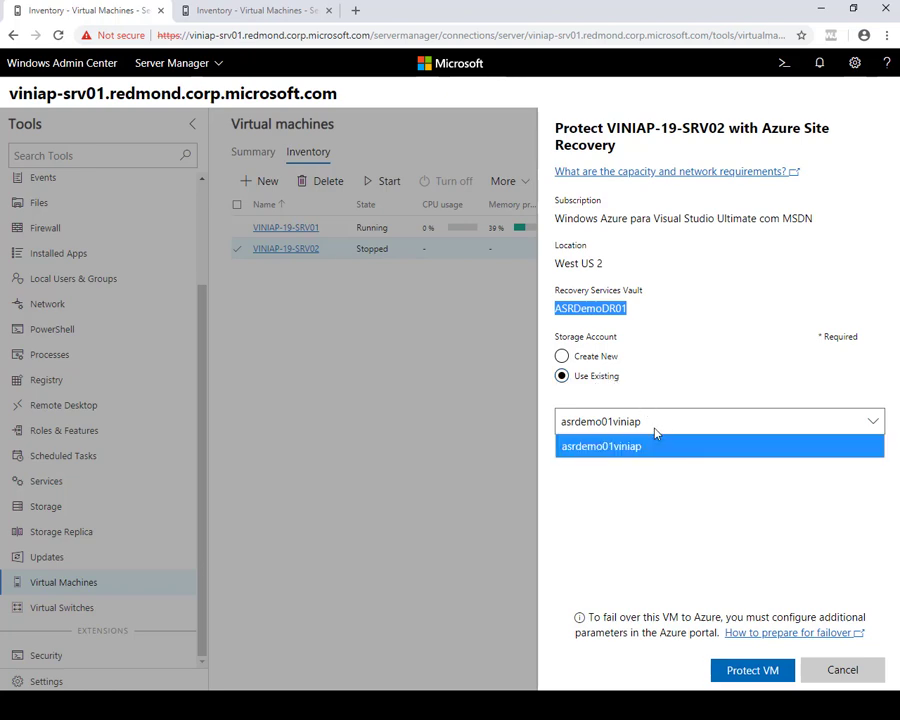
left_click(664, 430)
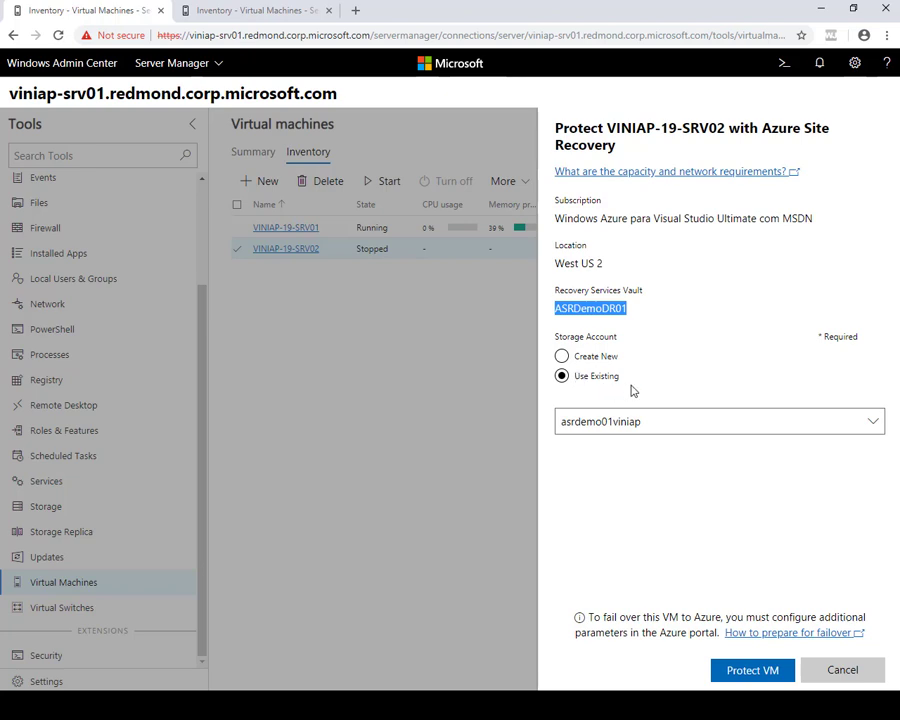
left_click(677, 429)
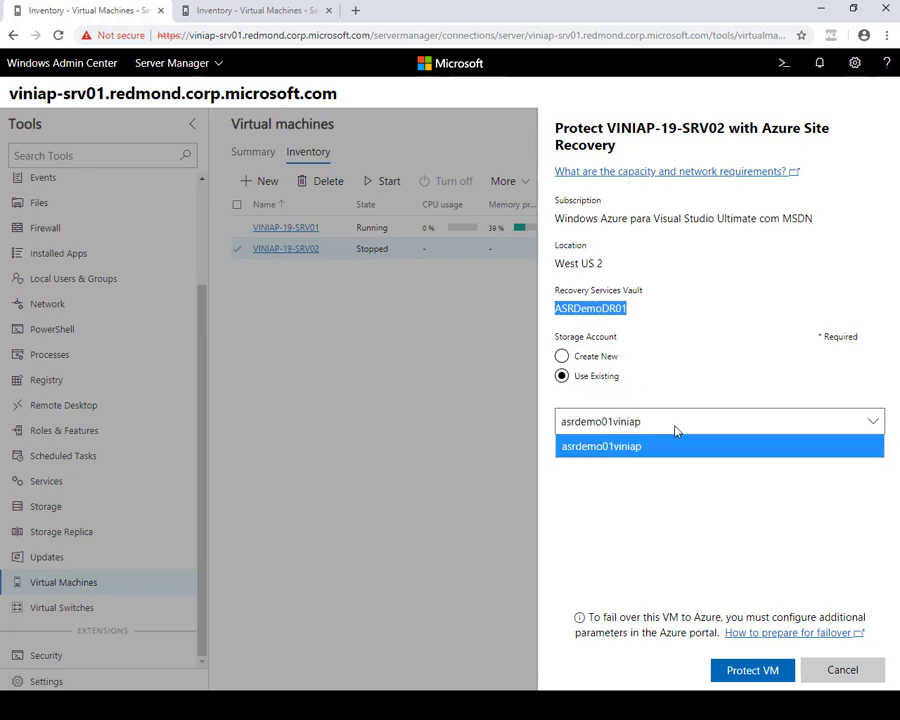
left_click(669, 450)
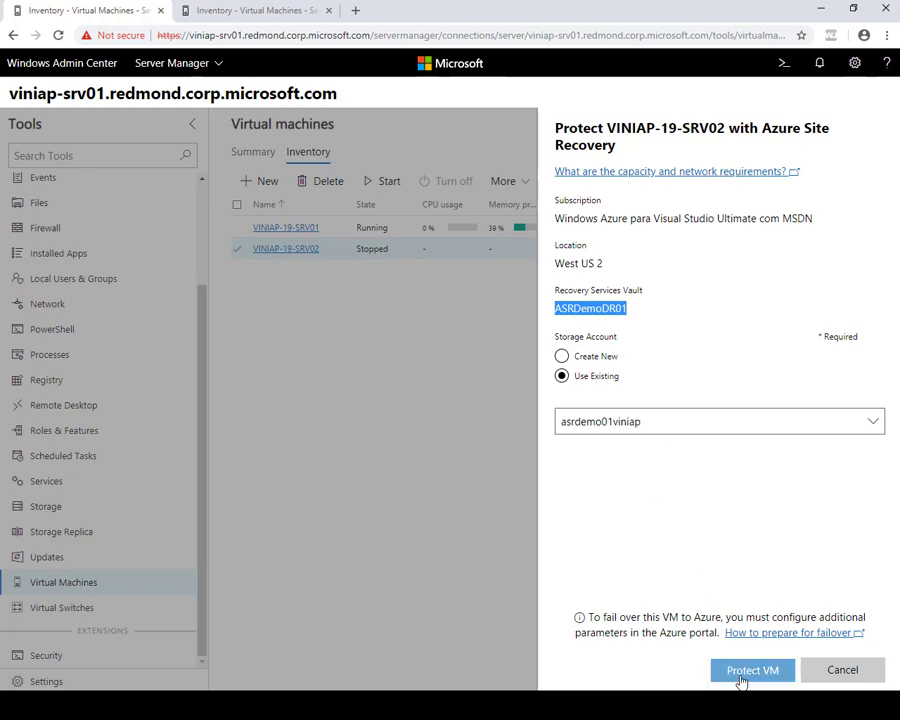
left_click(745, 670)
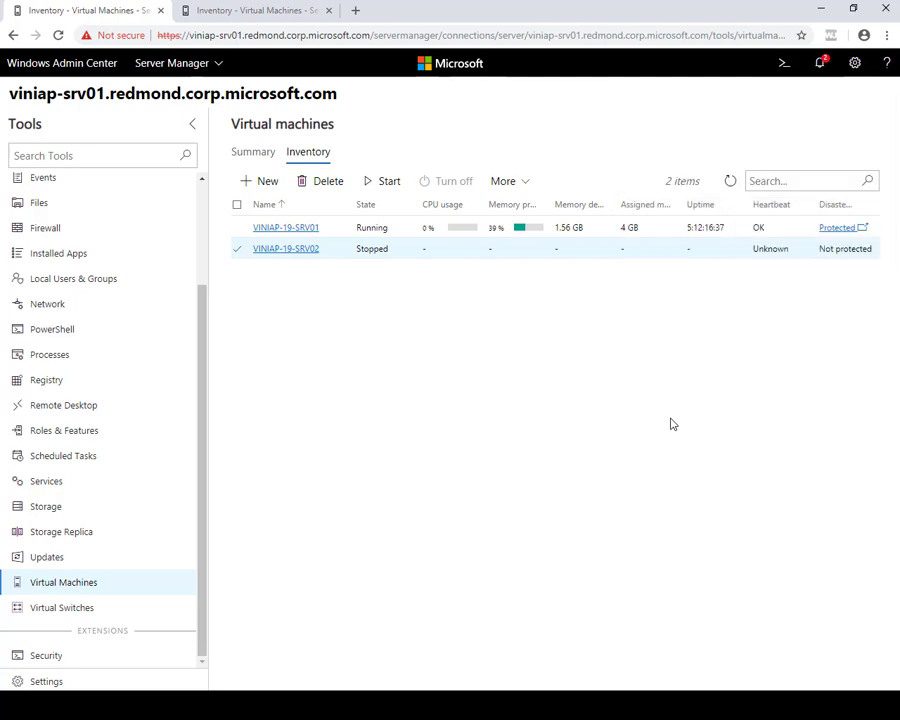
- Check the replication of VINIAP-19-SRV01 in the Azure portal, then return to the virtual machine inventory in Windows Admin Center
left_click(835, 230)
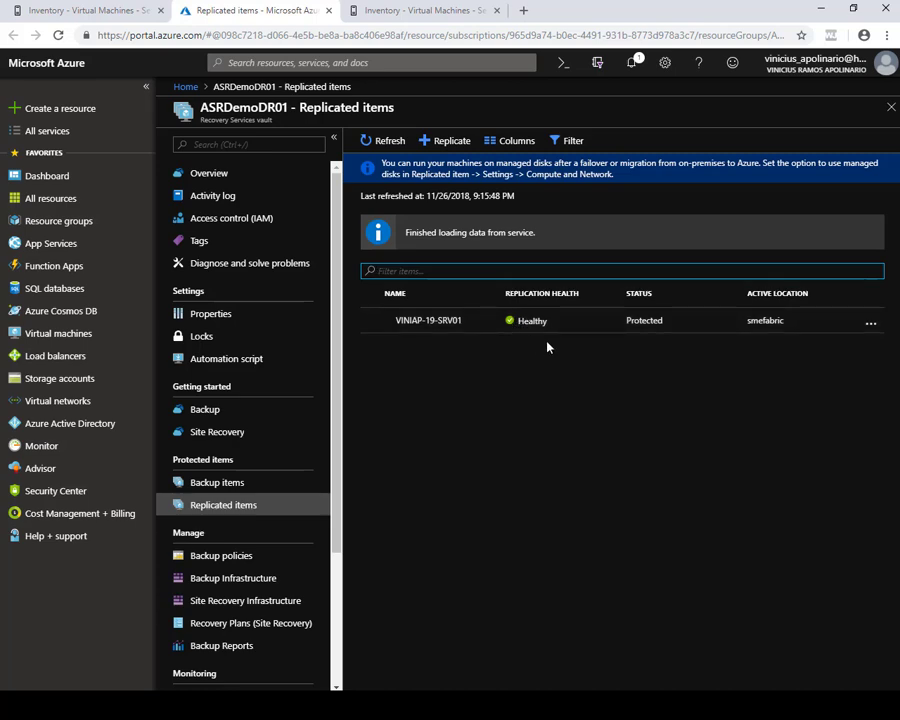
left_click(88, 12)
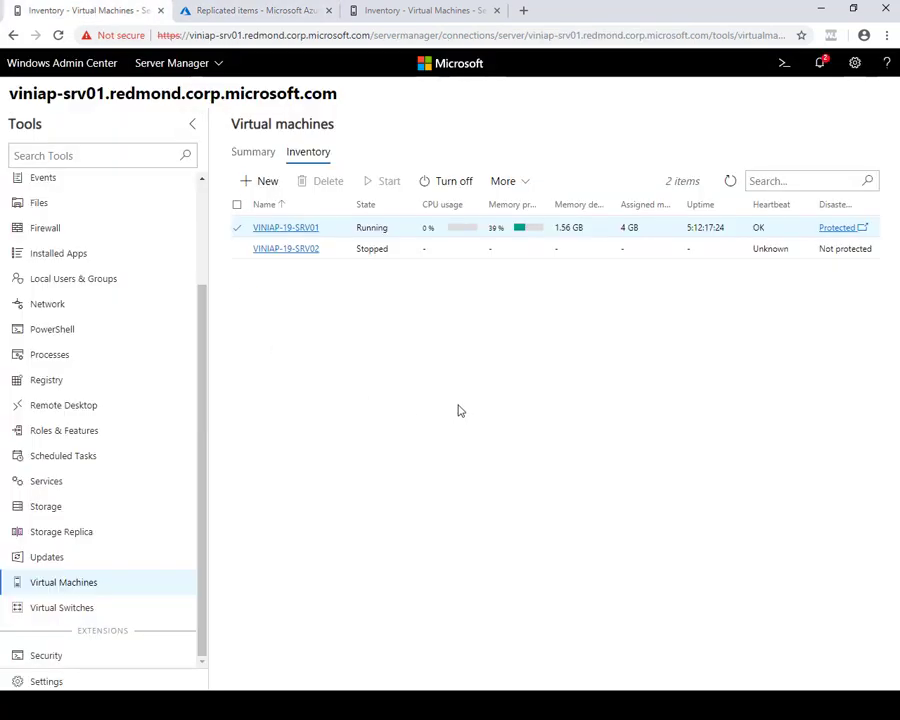